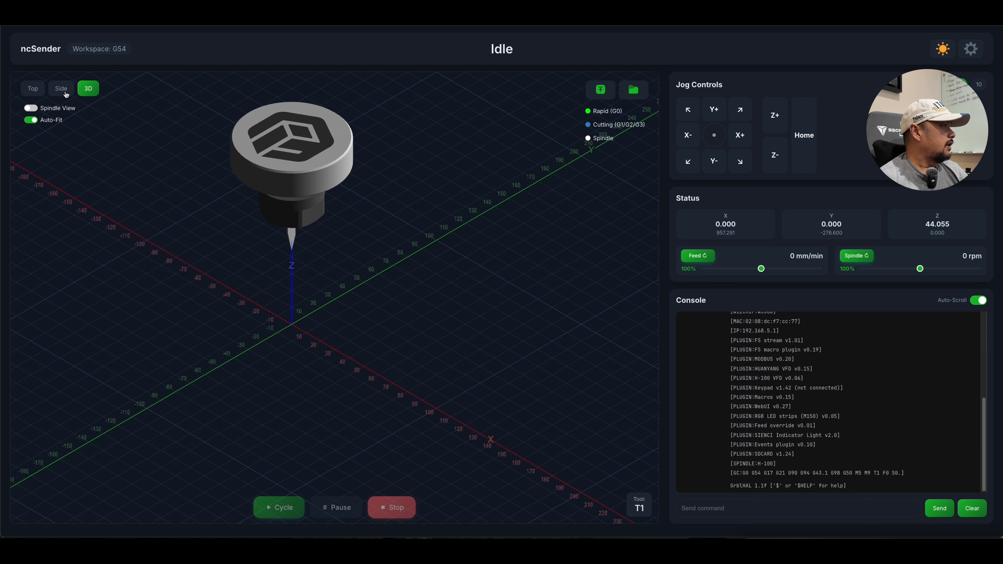
Preview the visualizer in side and top views, then return to the 3D view.
click(62, 91)
click(37, 93)
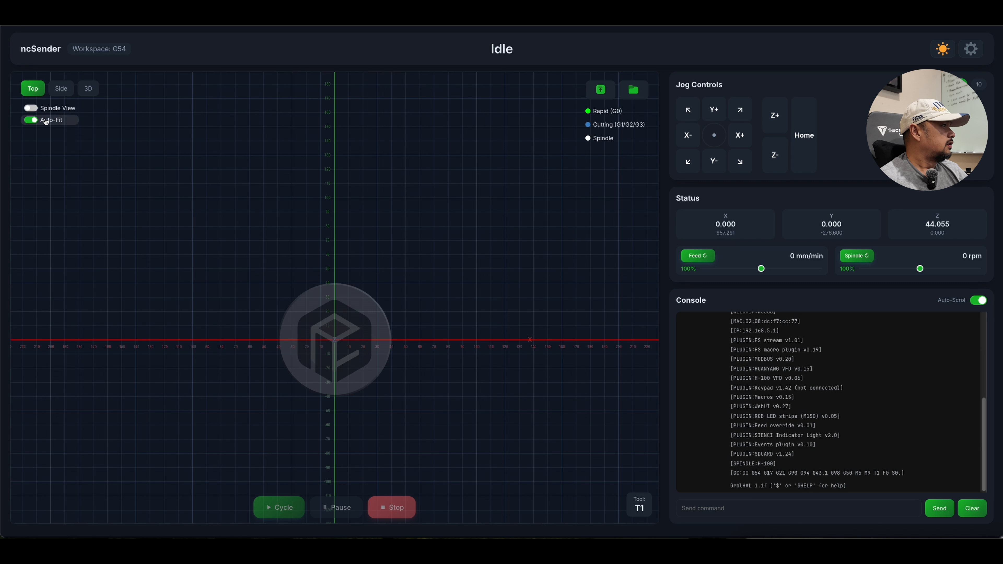
click(87, 94)
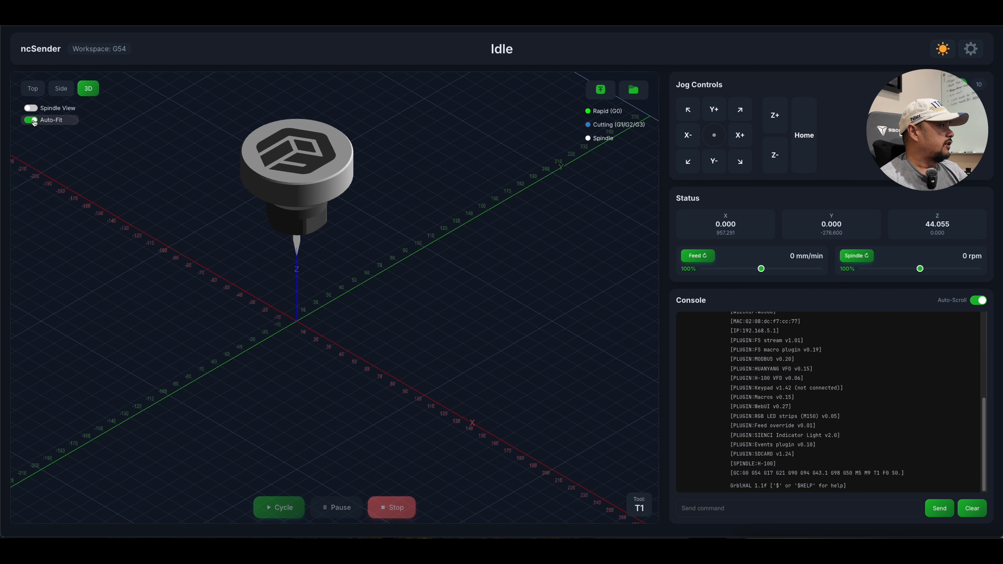
Turn off Auto-Fit, check the full machine bed from the top and side, and end in the top view.
click(33, 121)
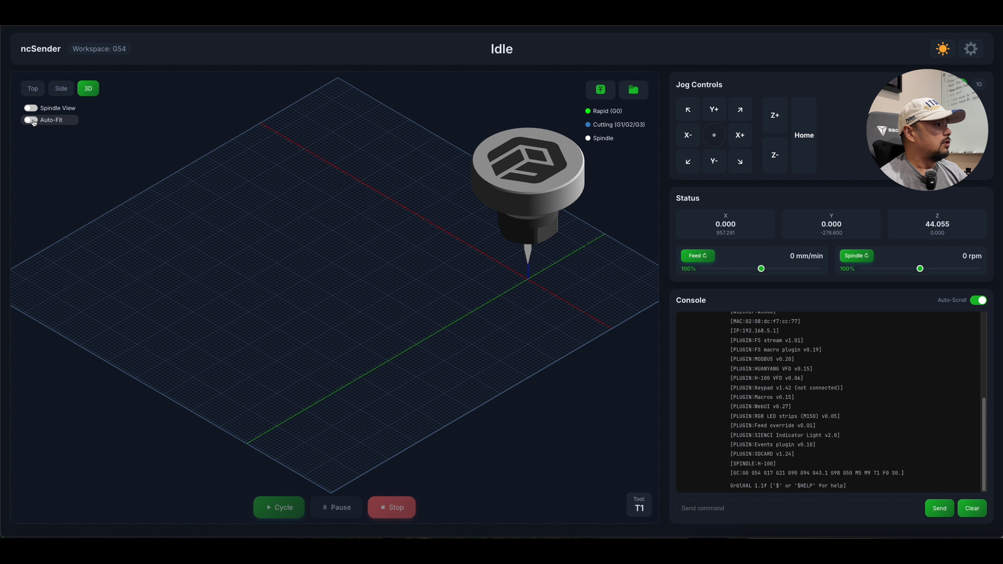
click(33, 91)
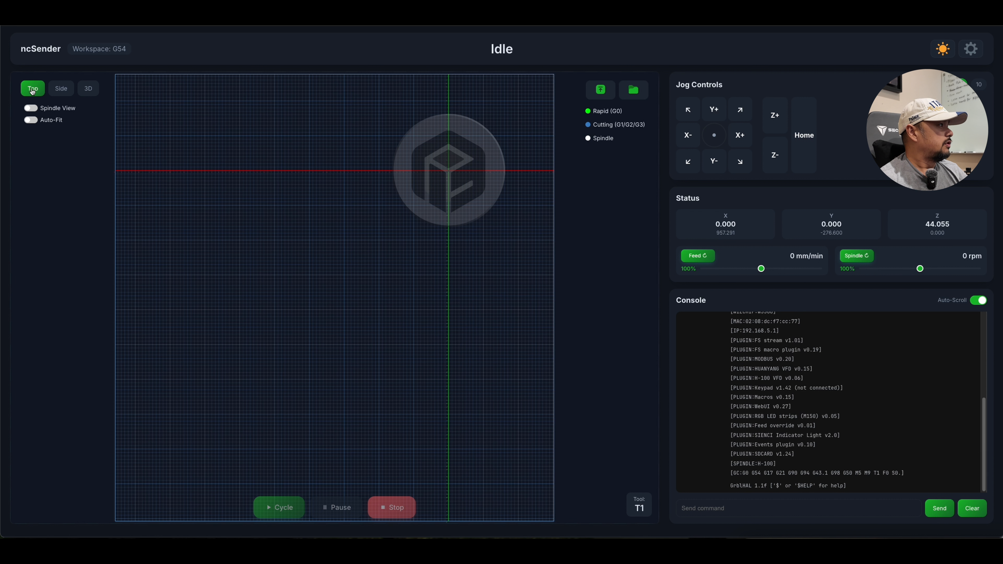
click(61, 91)
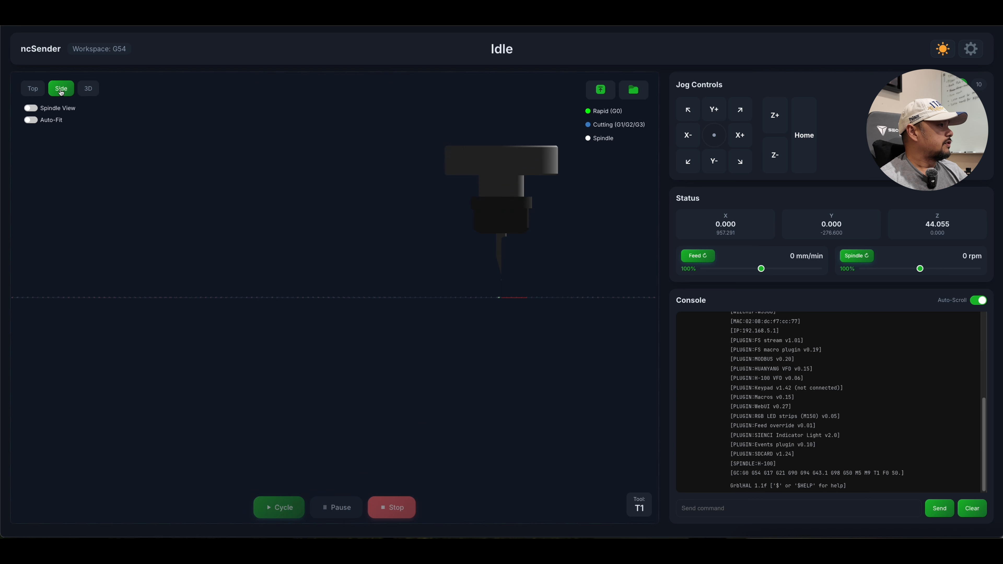
click(30, 89)
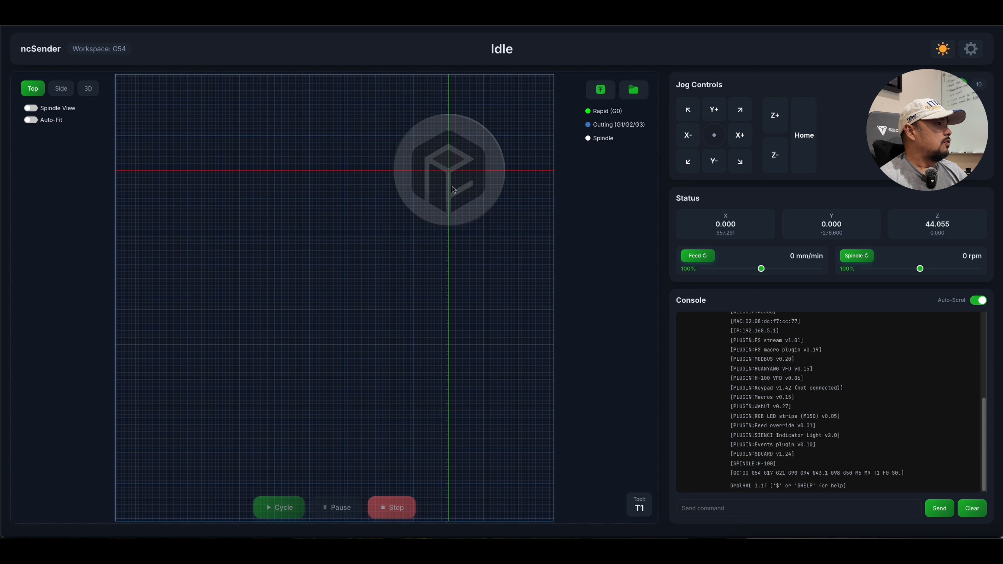
Jog diagonally in negative X and Y to about -175.6 on both axes and zero the work origin there with G10 L20 X0 Y0.
click(687, 162)
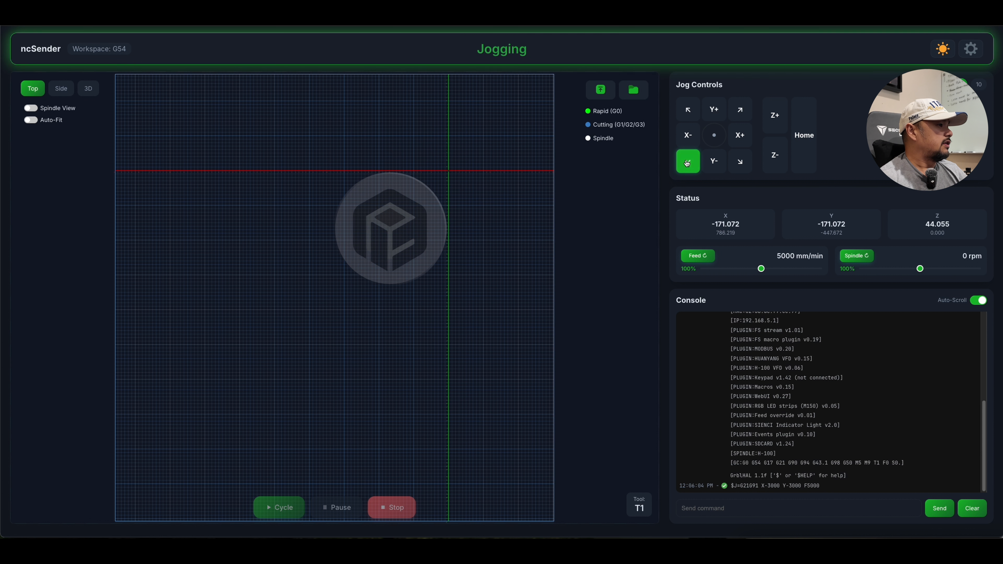
click(701, 509)
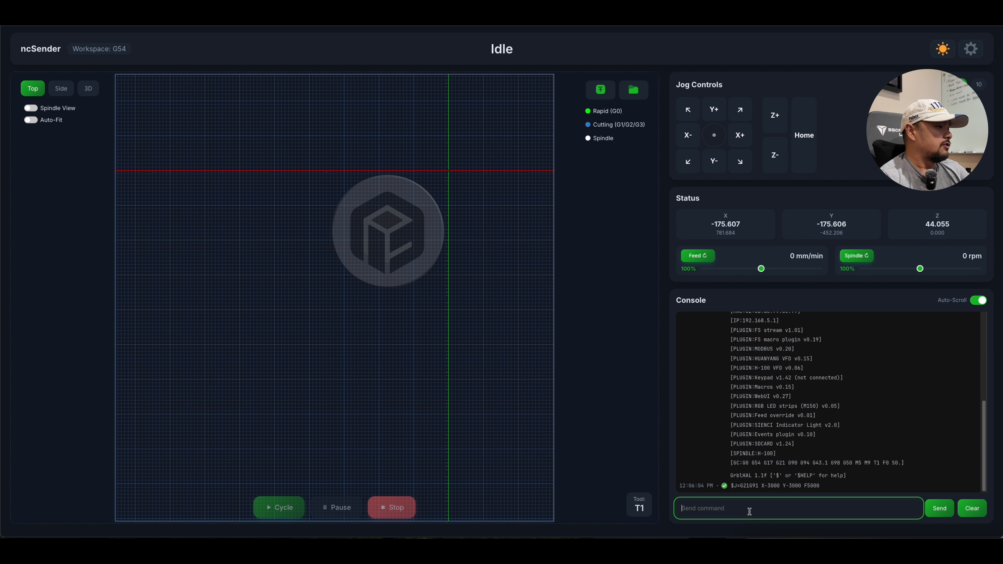
key(Up)
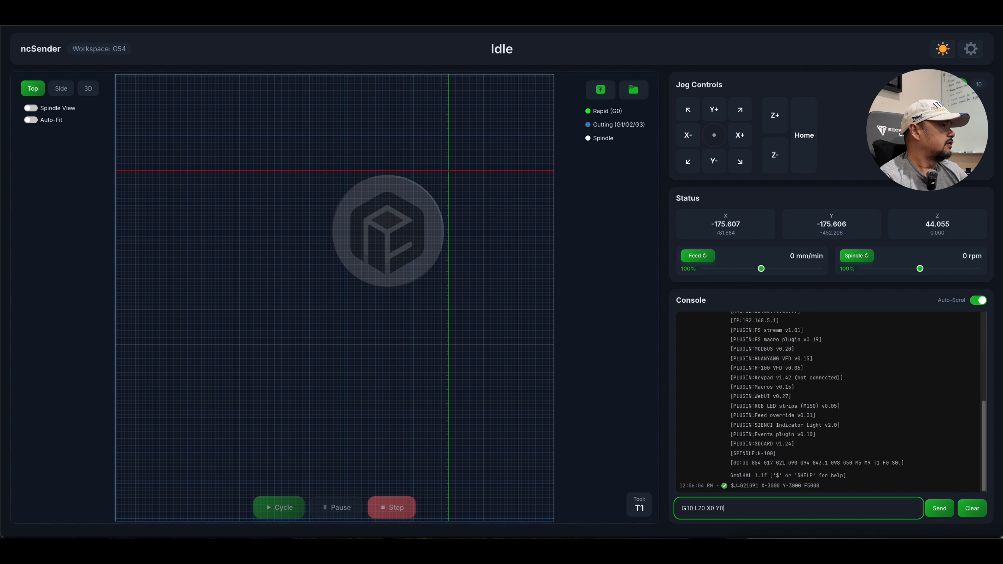
key(Return)
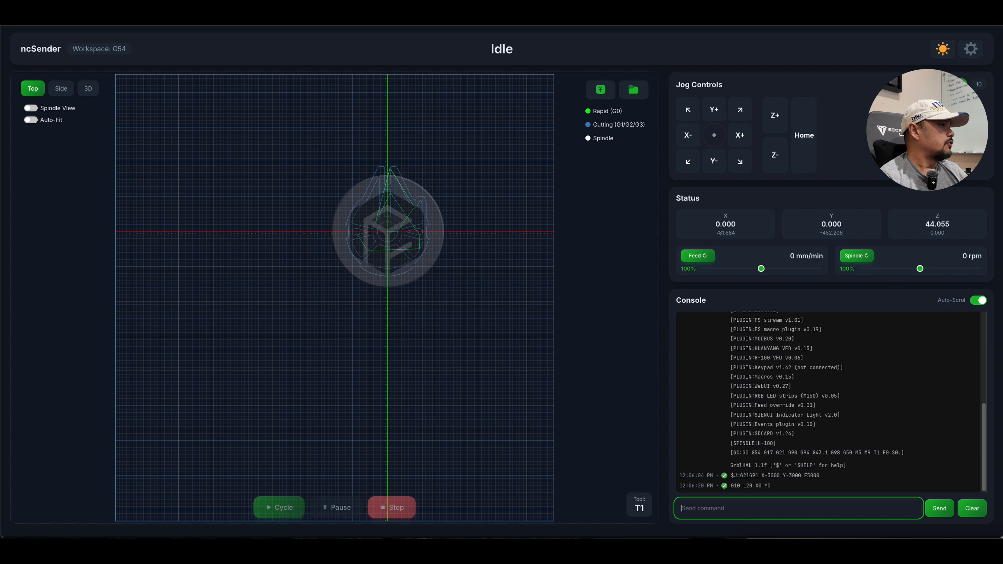
click(461, 199)
Inspect the toolpath's position on the bed in 3D, side and top views, ending in 3D.
click(92, 90)
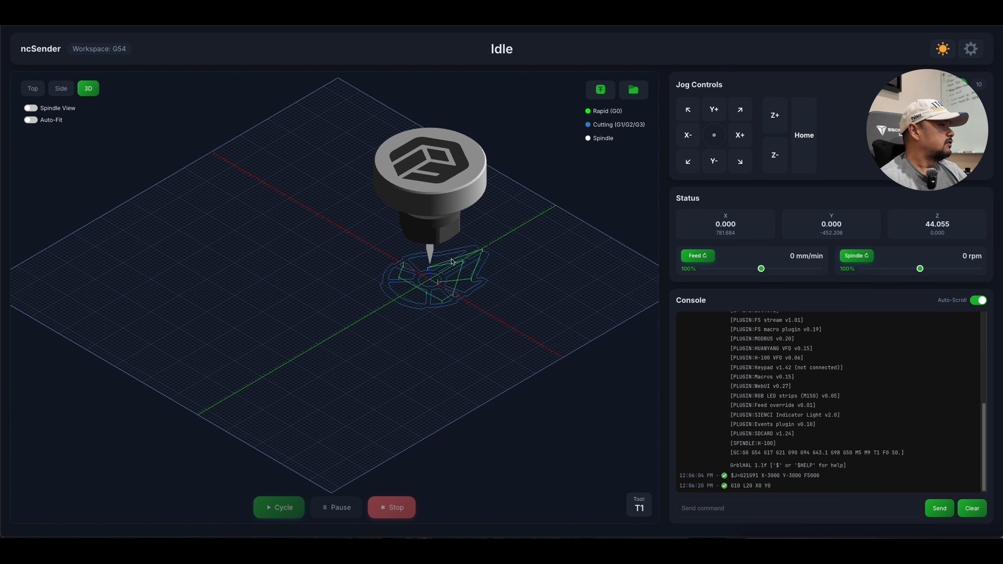
click(61, 92)
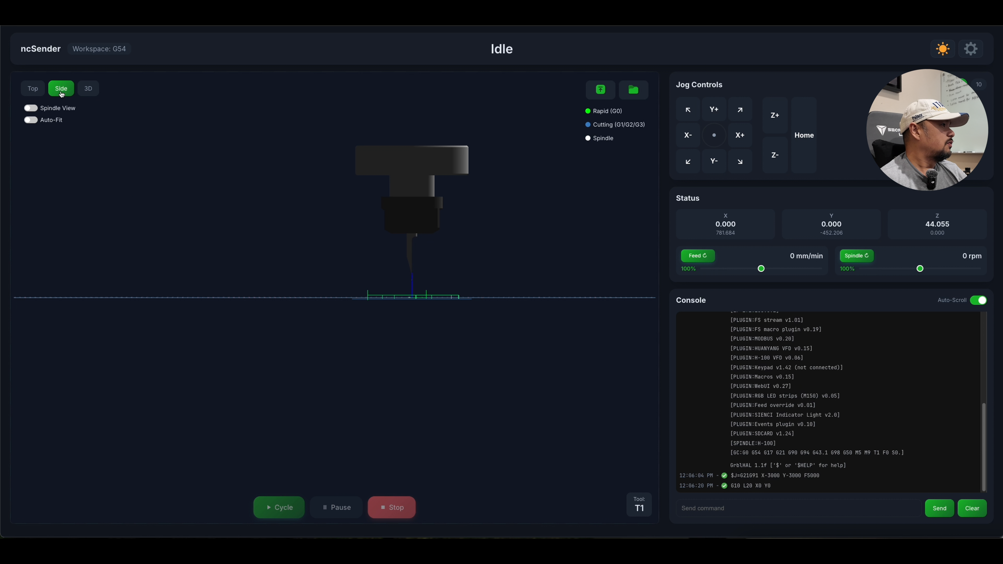
click(39, 92)
click(84, 89)
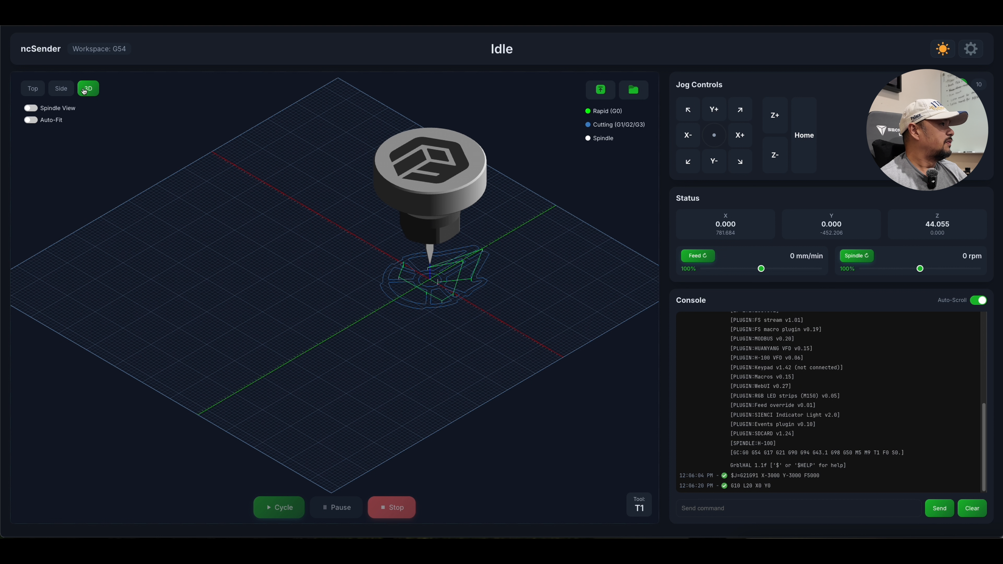
click(69, 92)
click(97, 90)
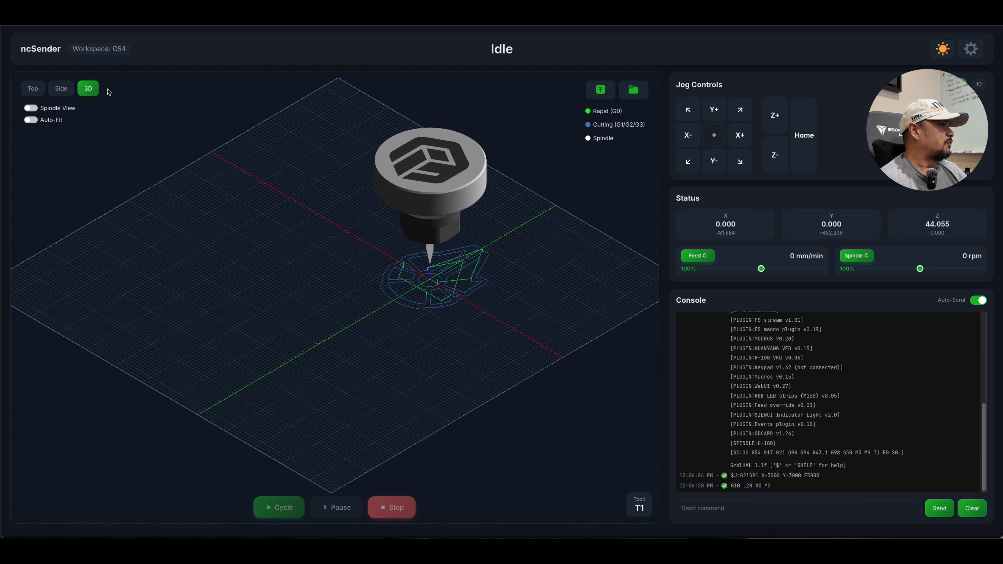
Load the MilleniumFalcon.nc program from the stored files.
click(641, 94)
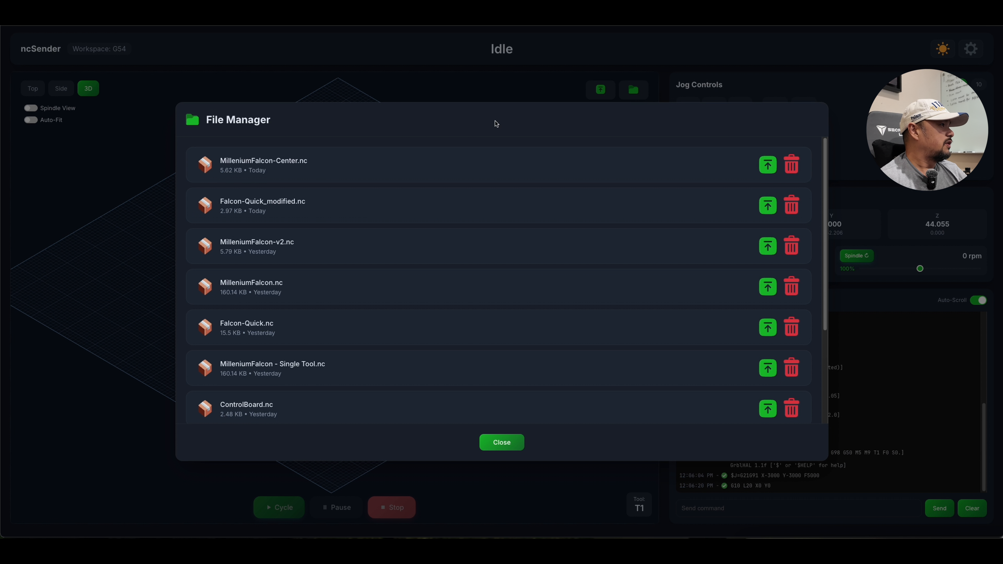
click(335, 169)
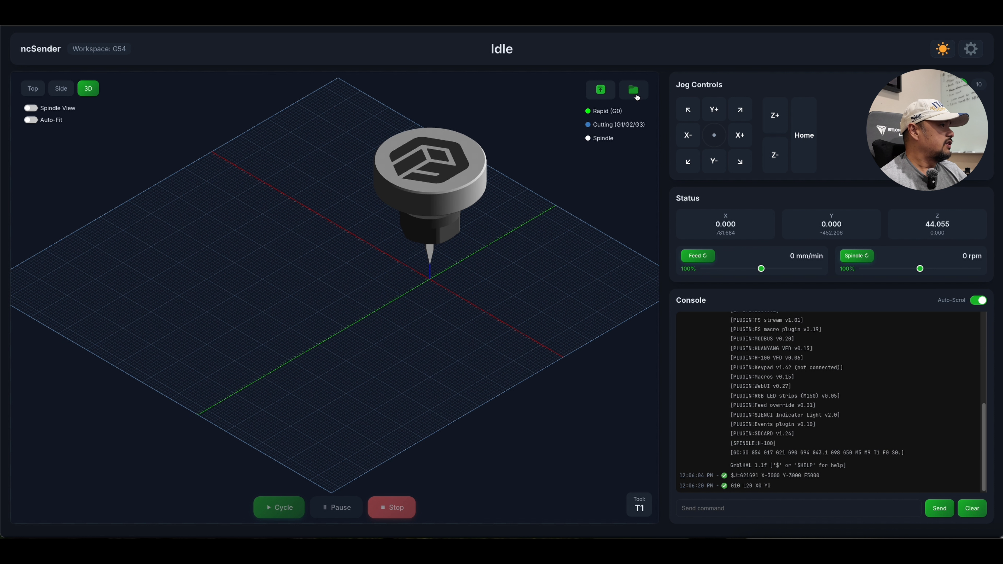
click(636, 94)
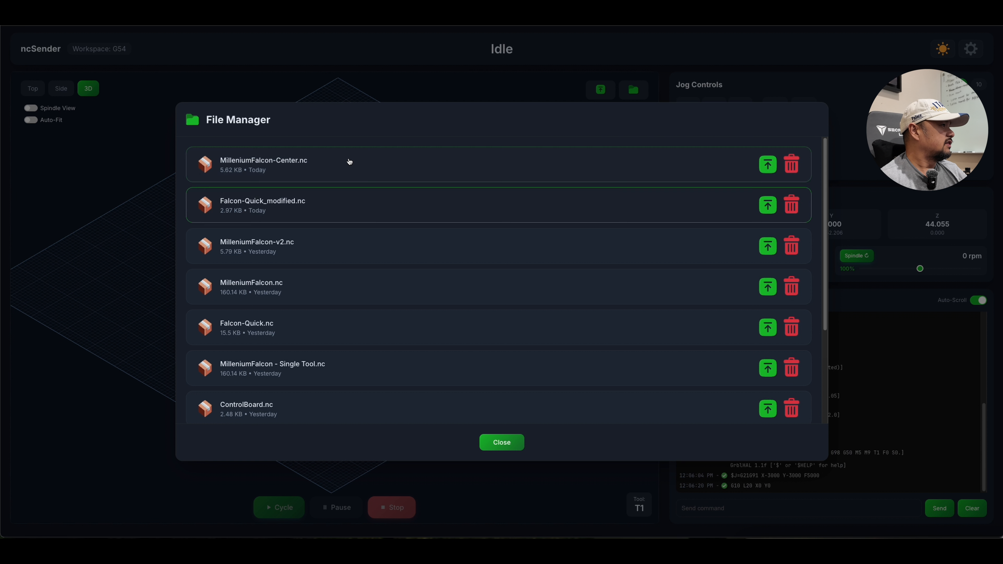
click(333, 293)
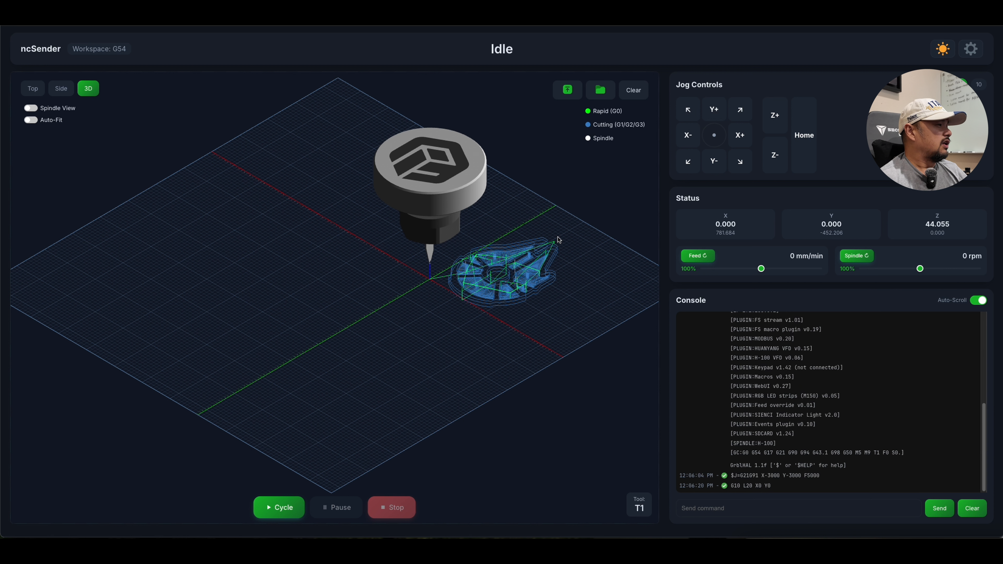
Jog to about X-198, Y-213 and set the work zero at that position with G10 L20 X0 Y0.
click(688, 137)
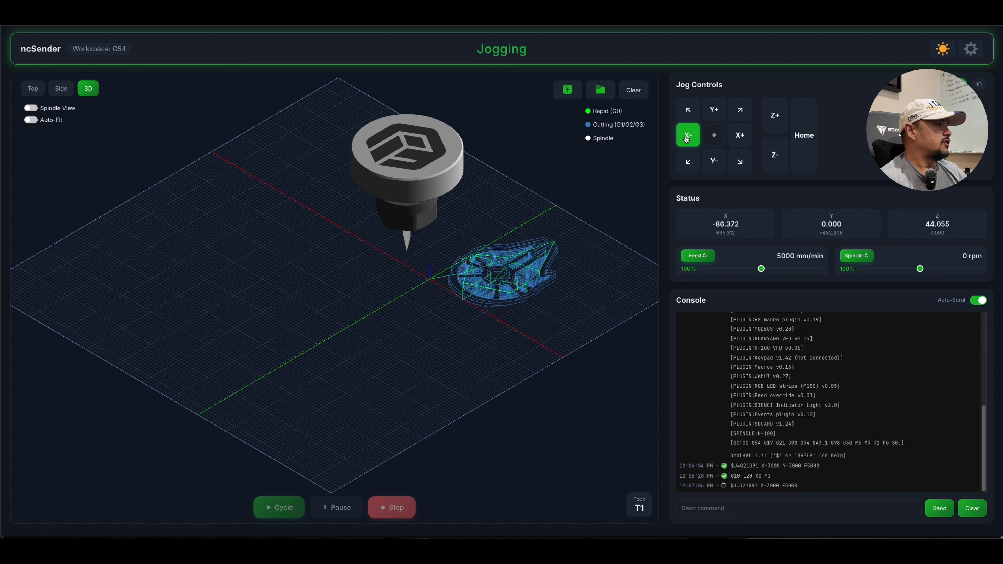
click(712, 160)
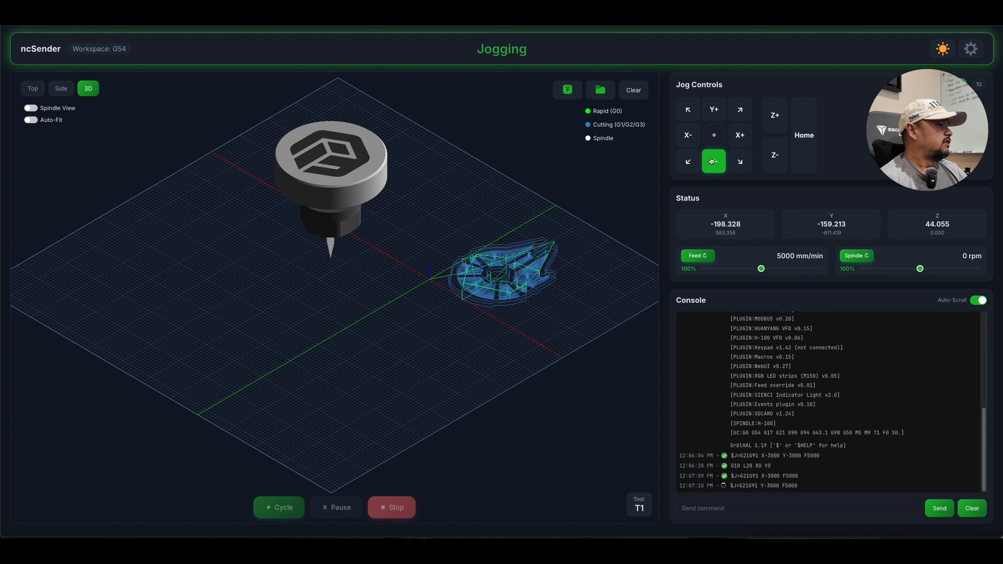
click(796, 510)
key(Up)
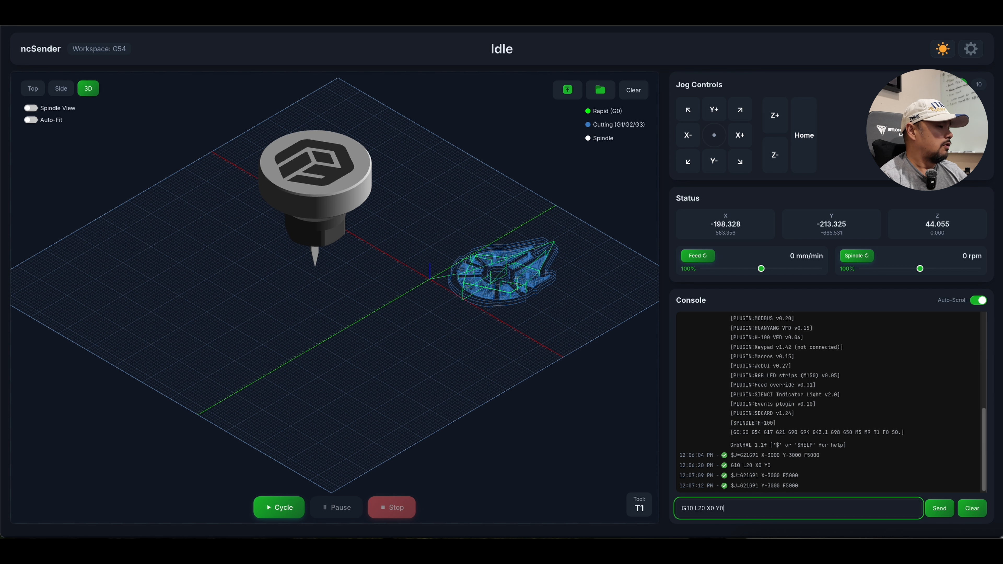
key(Return)
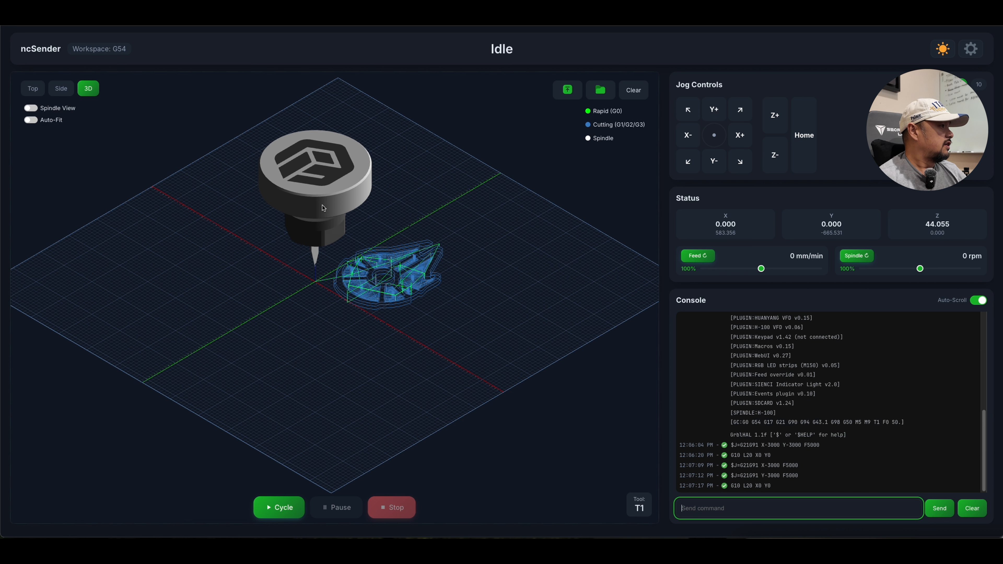
Jog in positive X and Y to about X542, Y439 near the bed's edge and zero the origin with G10 L20 X0 Y0.
click(740, 135)
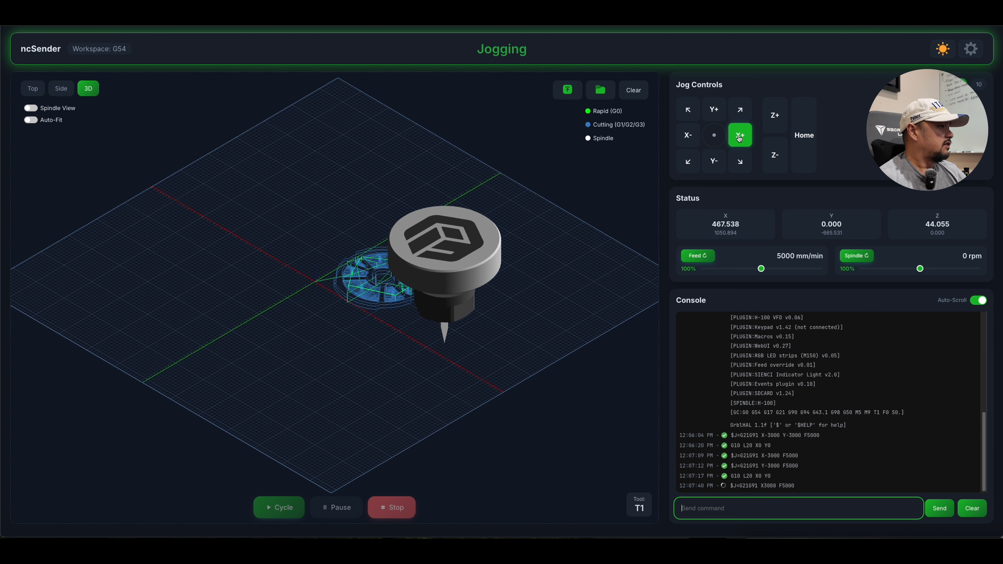
click(721, 113)
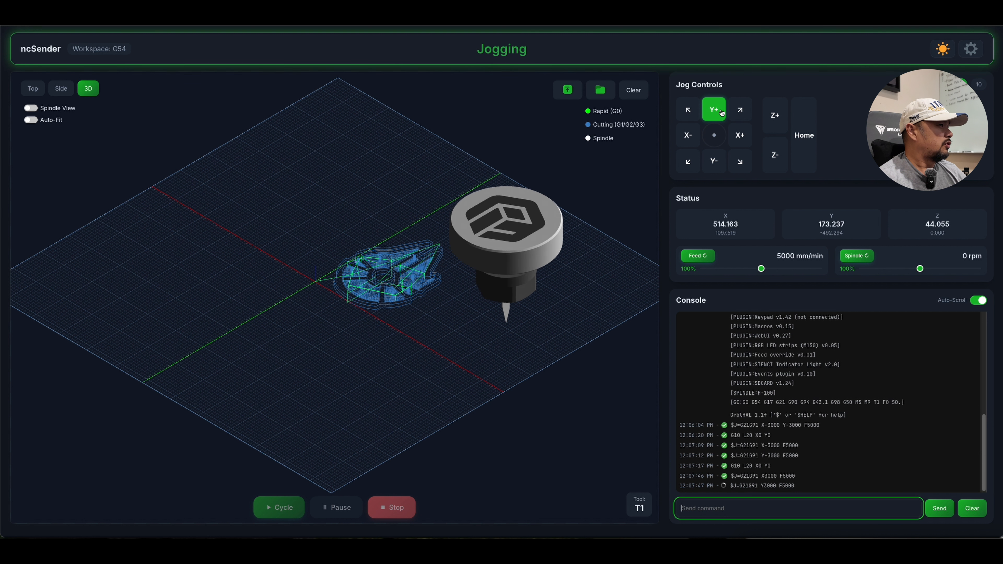
click(742, 111)
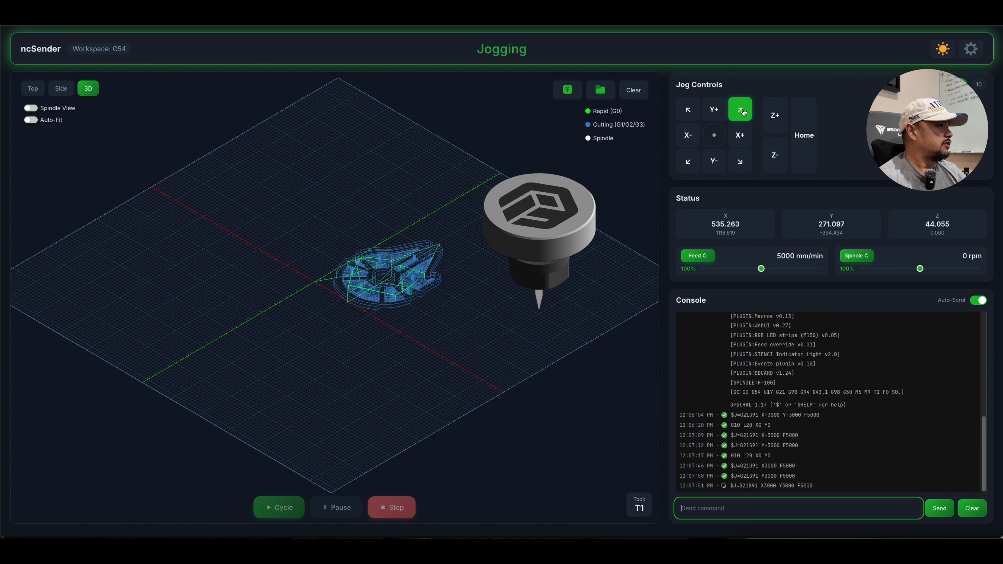
click(723, 112)
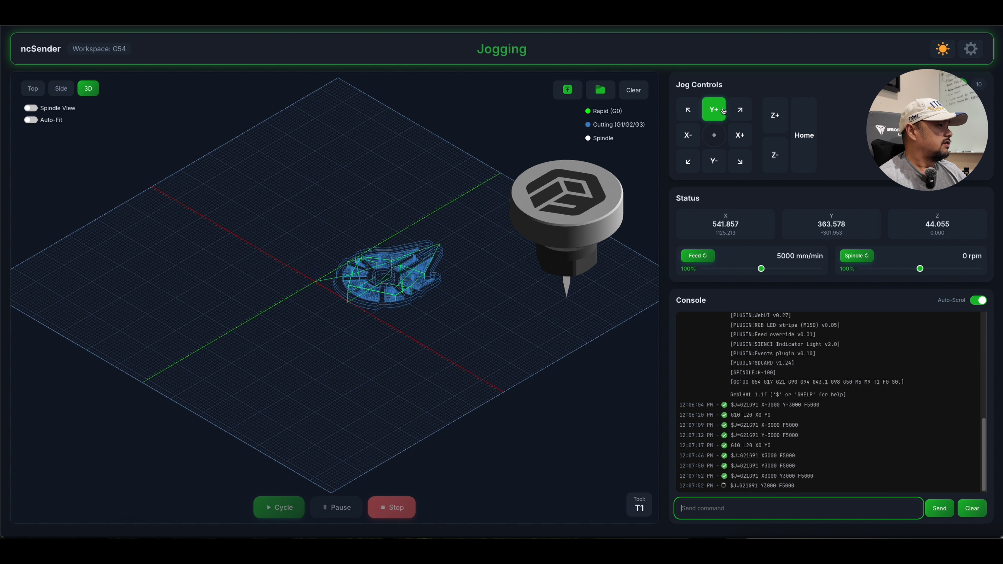
right_drag(485, 314, 397, 320)
click(756, 509)
key(Up)
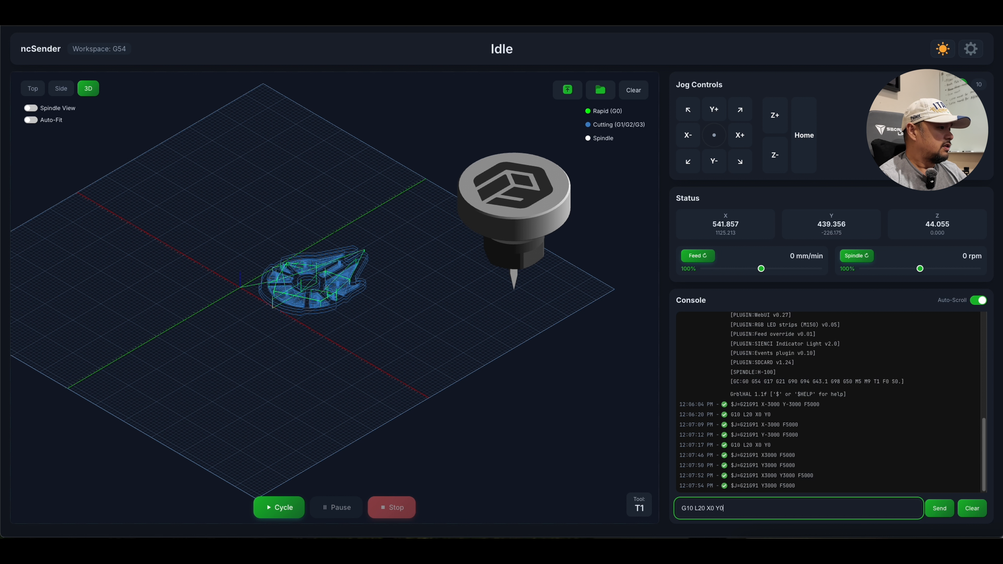
key(Return)
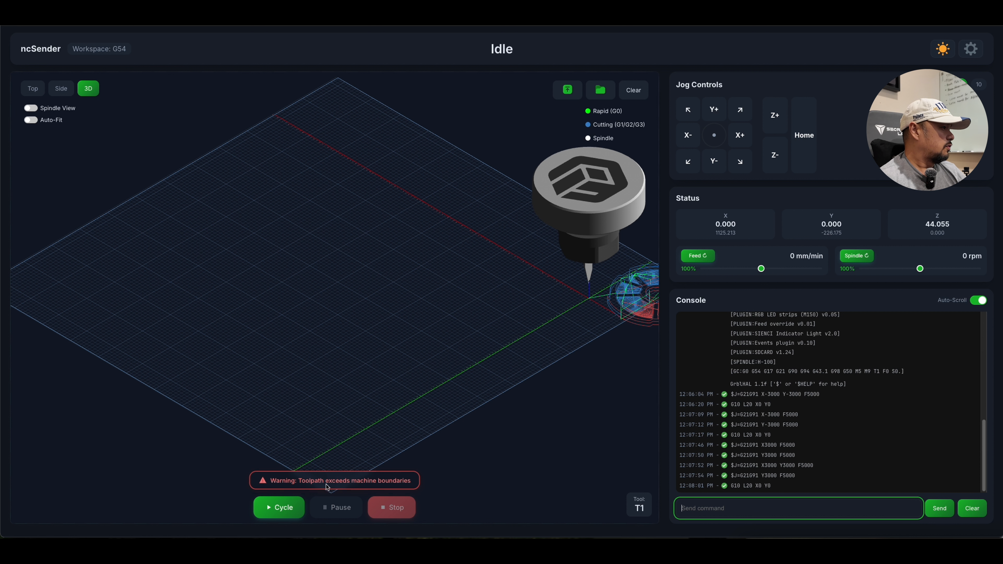
Examine how the toolpath lies relative to the machine boundary, up close and with the whole bed in view.
right_drag(618, 295, 465, 309)
scroll(564, 295, up, 5)
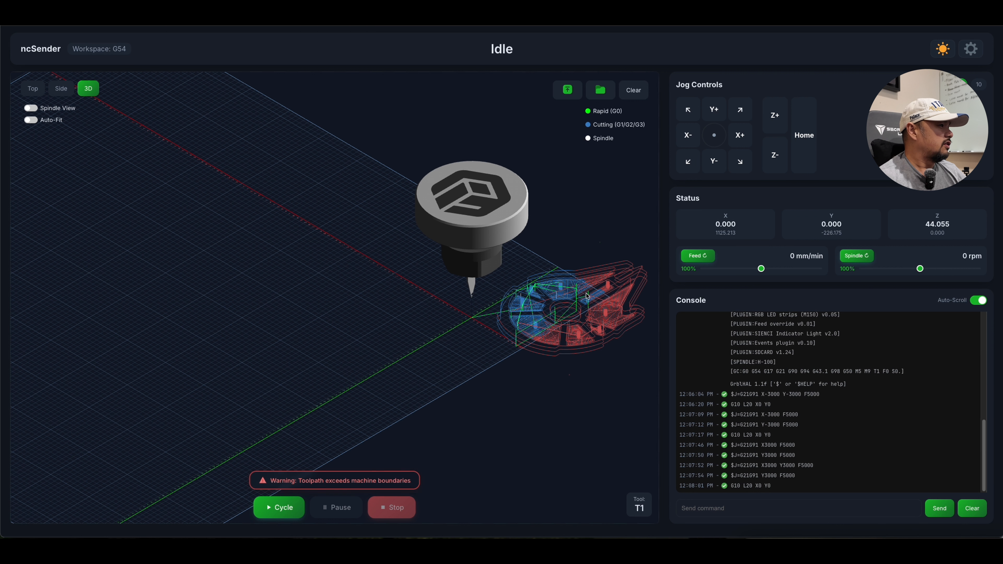
right_drag(585, 293, 436, 296)
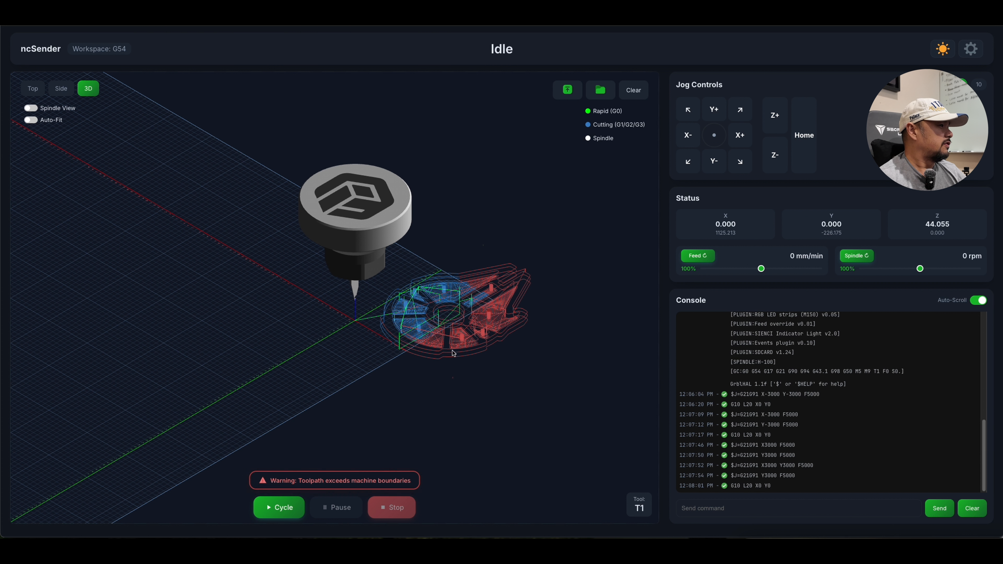
drag(506, 339, 537, 348)
scroll(536, 348, down, 2)
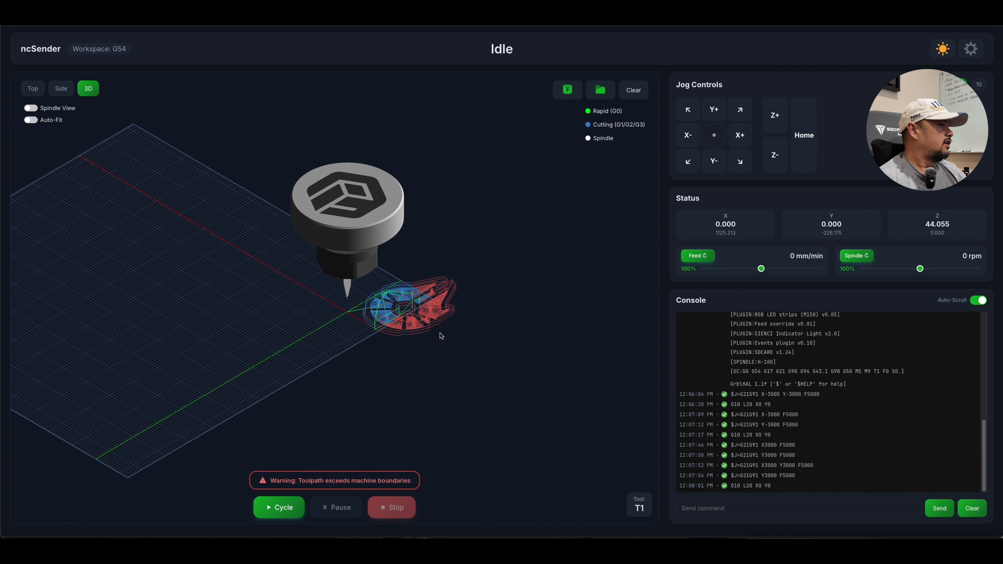
right_drag(298, 336, 475, 321)
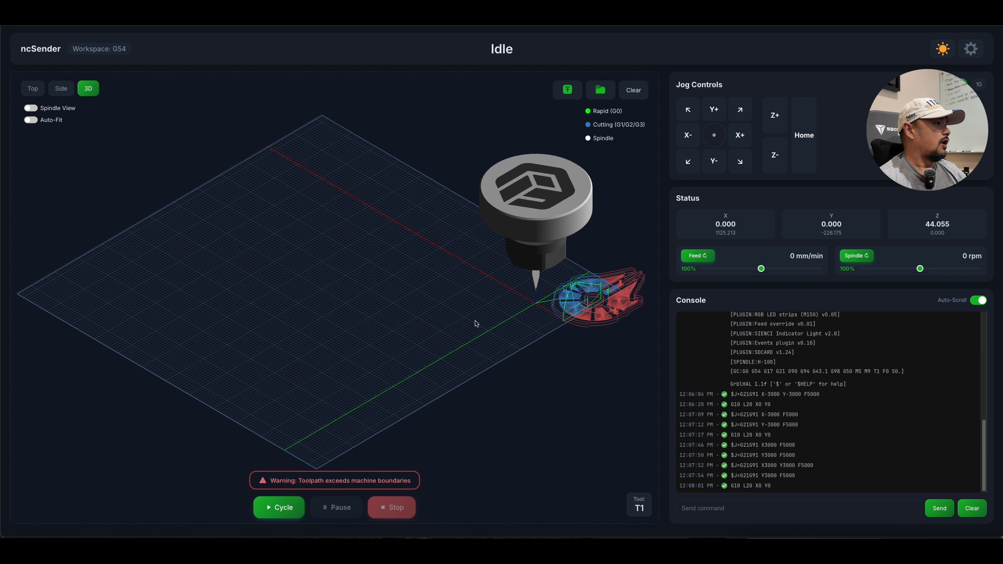
Jog in negative X to about X-83 and switch to workspace G55 through the console.
click(688, 135)
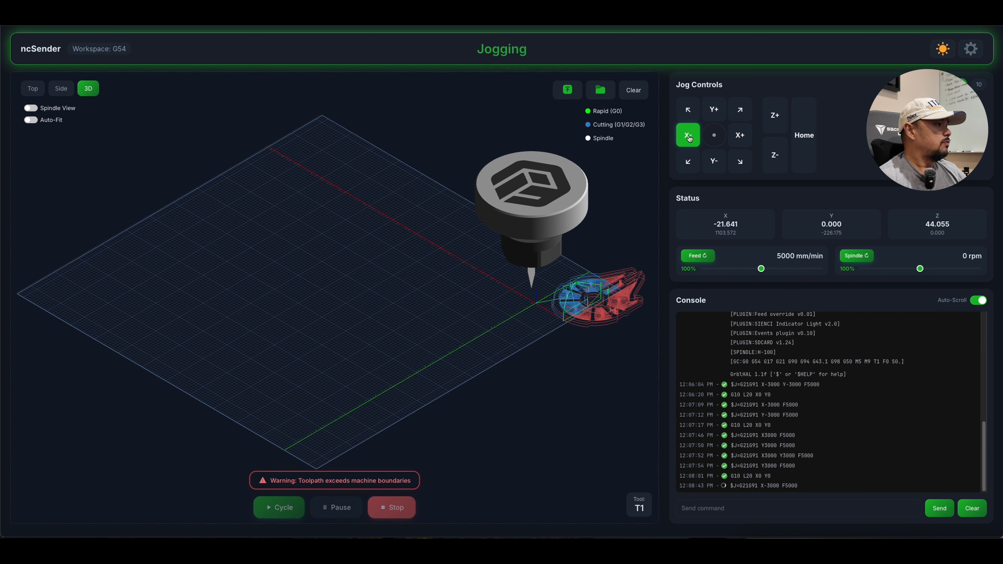
click(781, 506)
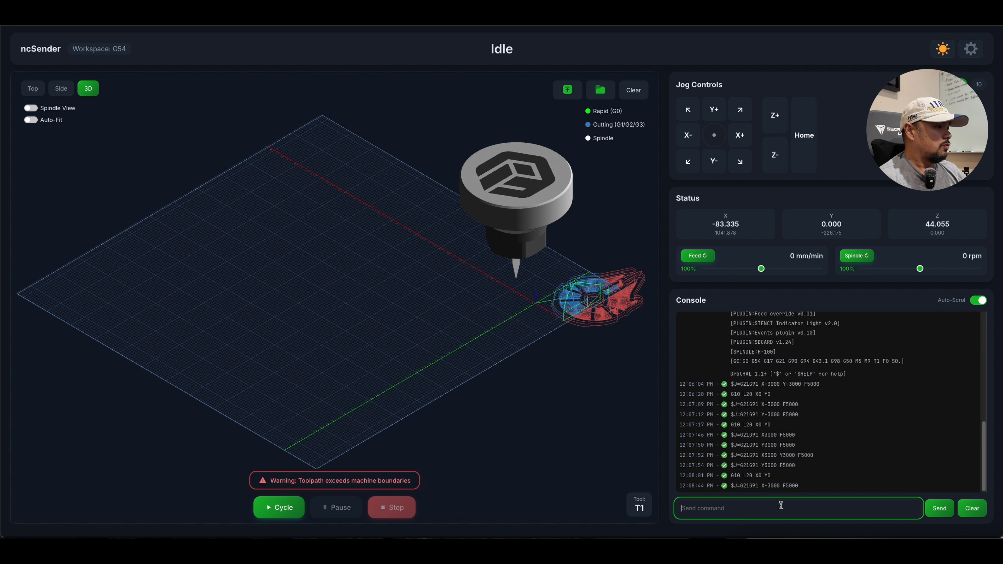
text(G55)
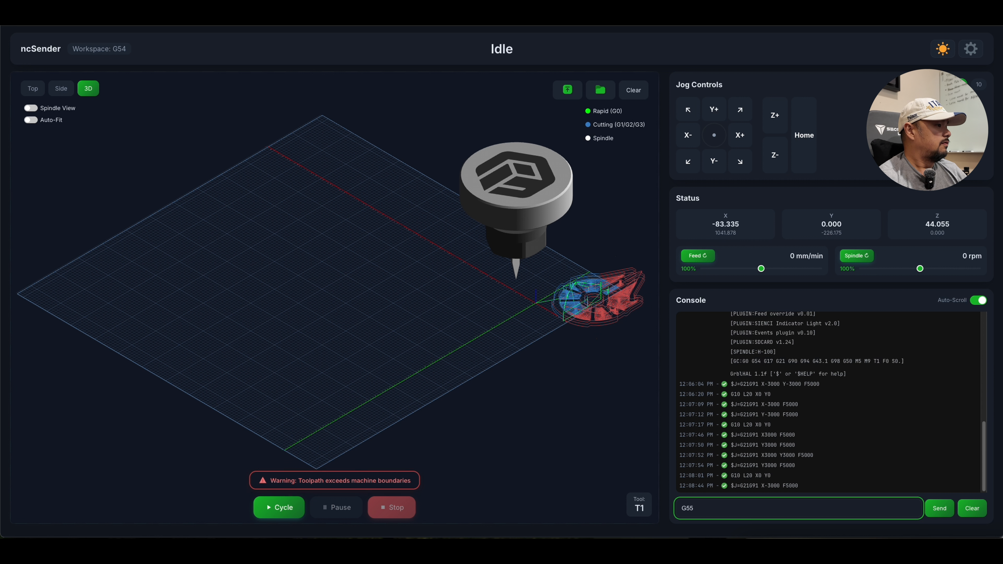
key(Return)
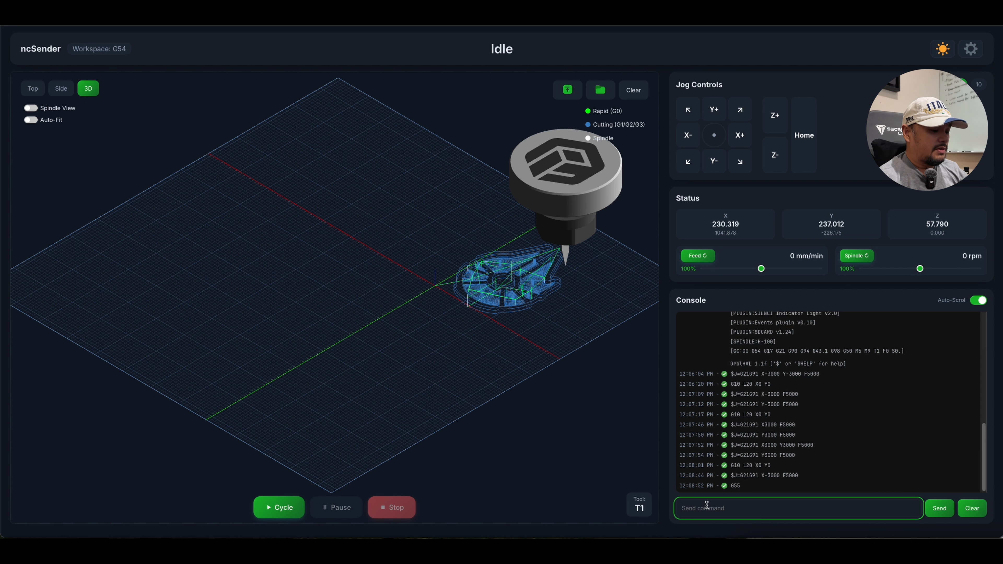
Switch to workspace G56 through the console and bring the relocated toolpath fully into view.
text(g5)
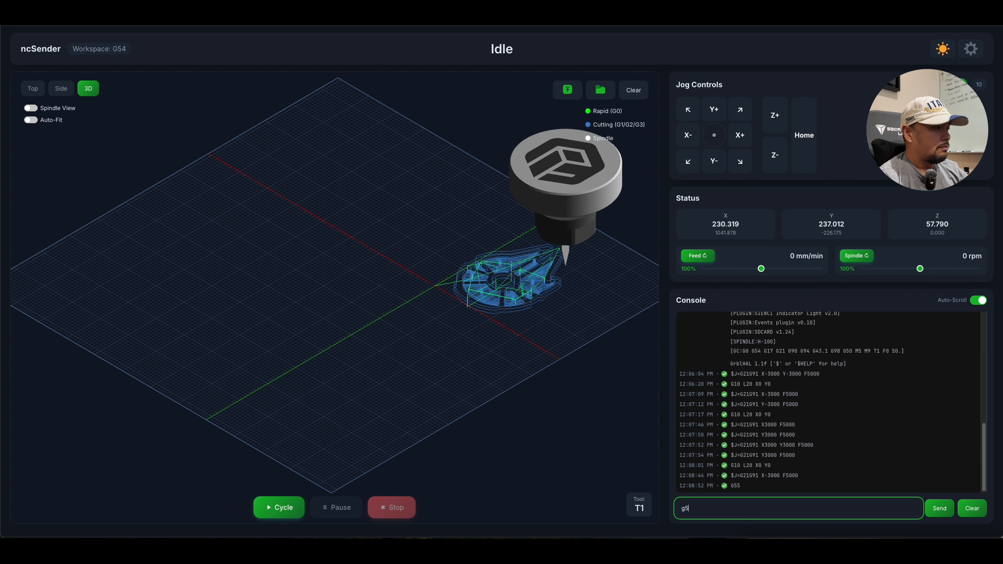
text(6)
key(Return)
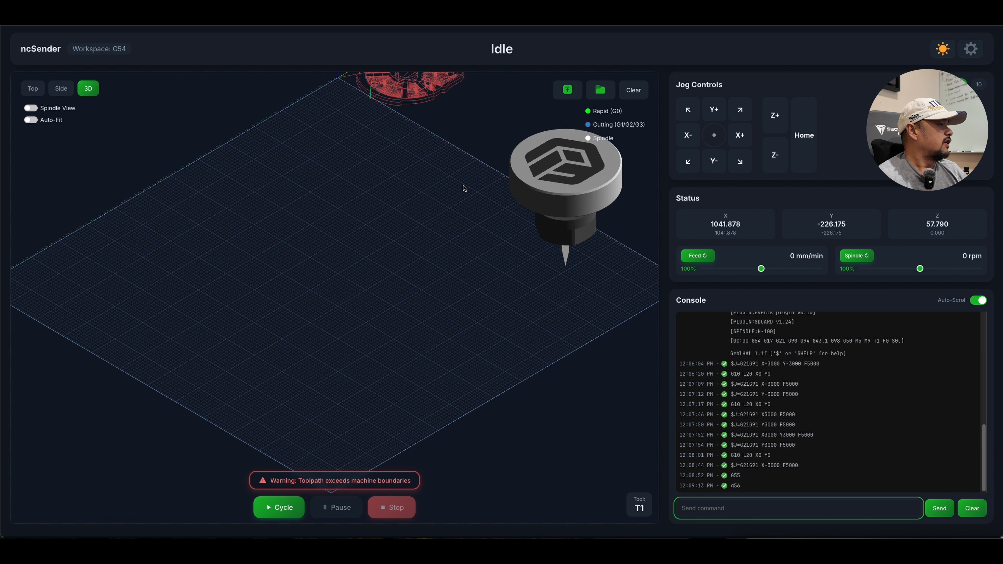
right_drag(463, 188, 441, 332)
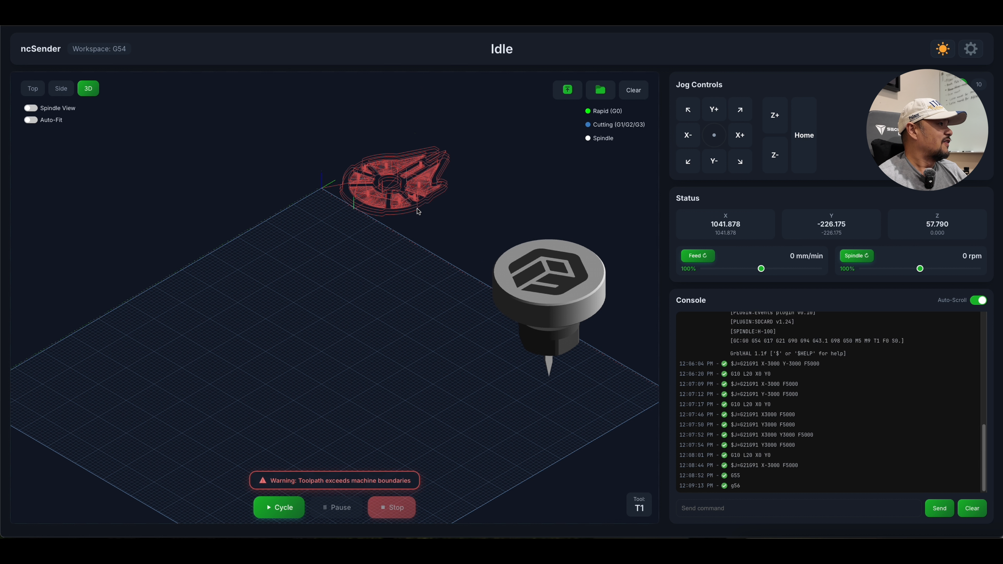
Switch back to workspace G54 through the console.
click(730, 510)
text(g54)
key(Return)
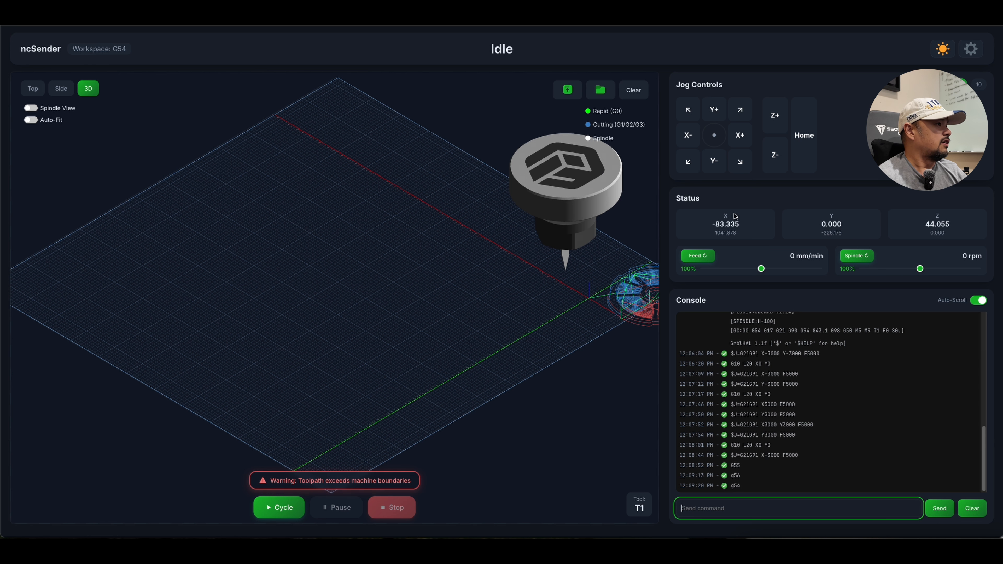
Jog in negative X and Y to about X-465, Y-264 and zero the work origin with G10 L20 X0 Y0.
click(687, 137)
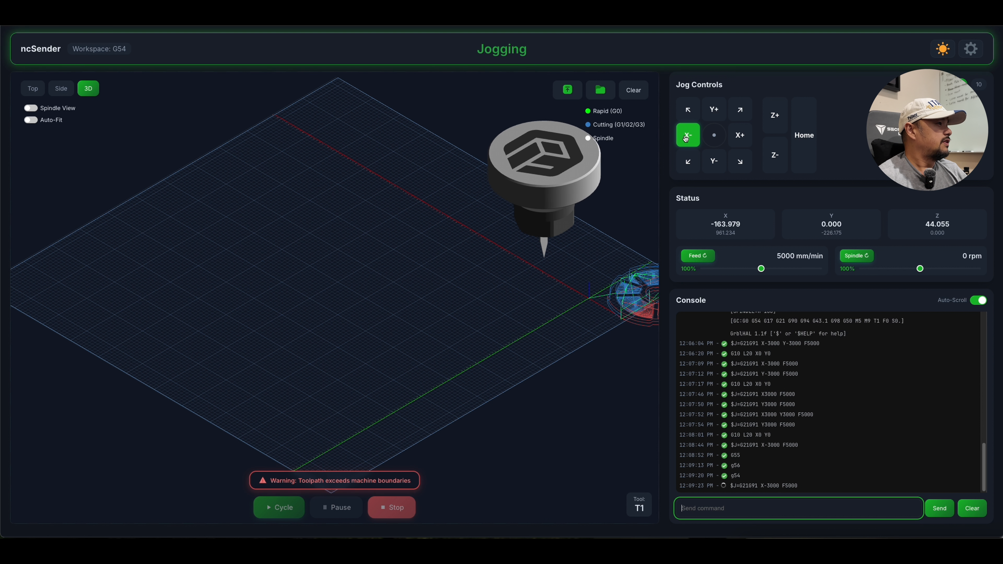
click(687, 162)
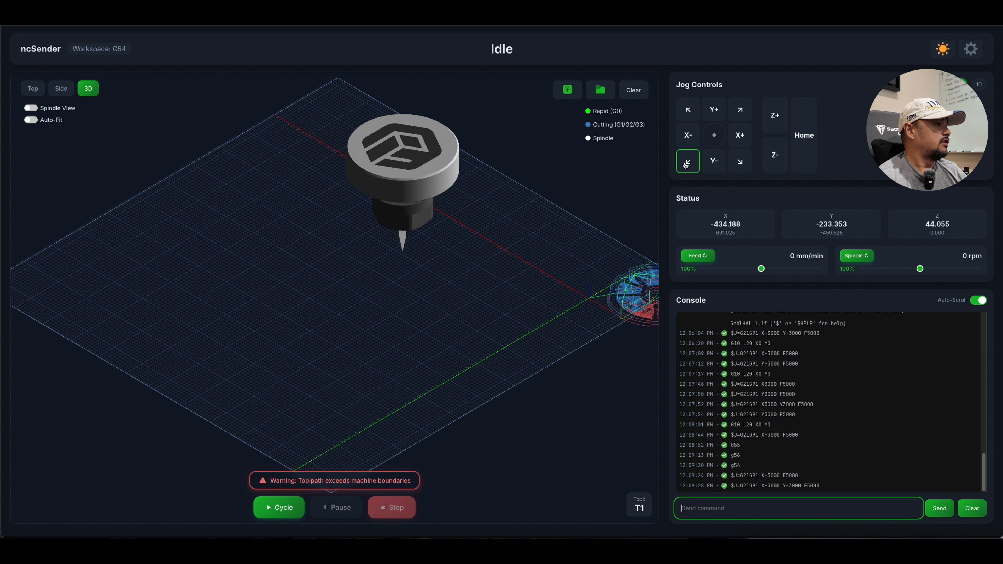
click(686, 165)
click(778, 509)
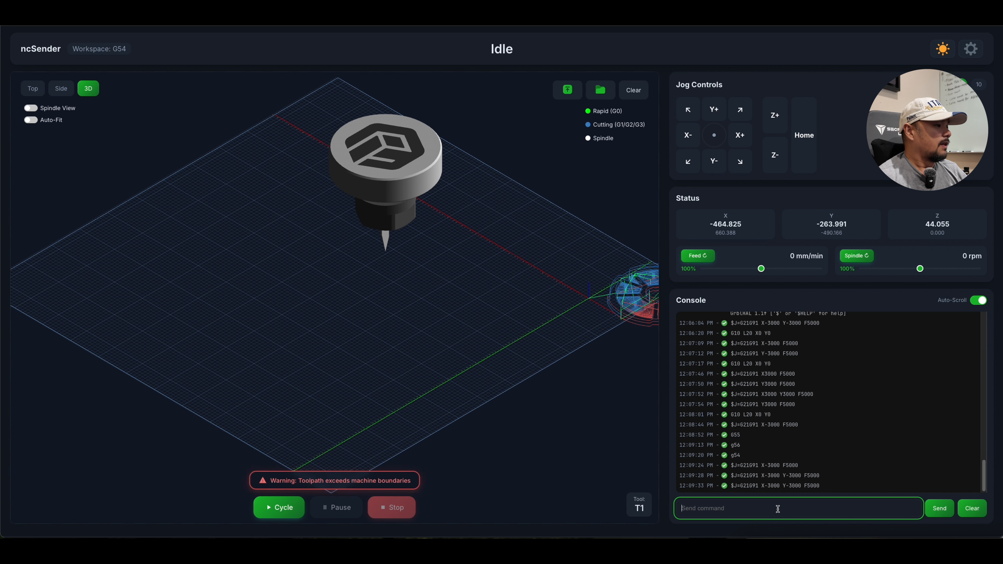
text(G10 L20 X0 Y0)
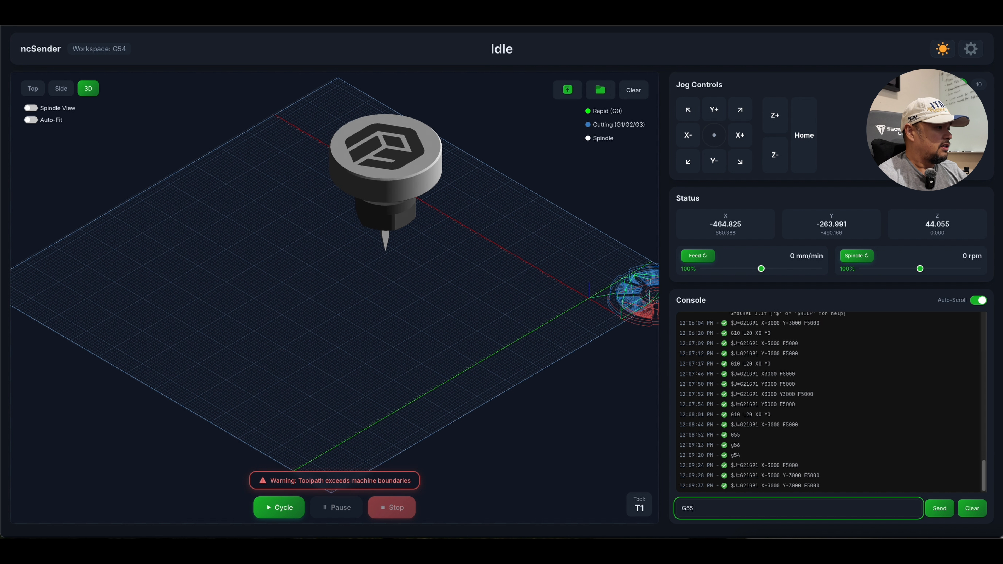
key(Return)
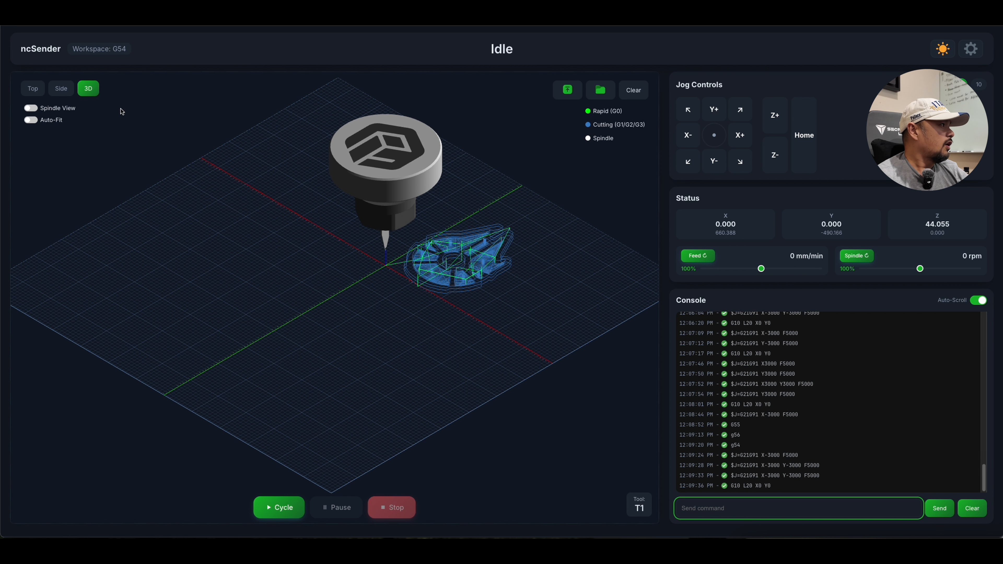
Turn on Auto-Fit for the toolpath and start the program's cycle.
click(35, 122)
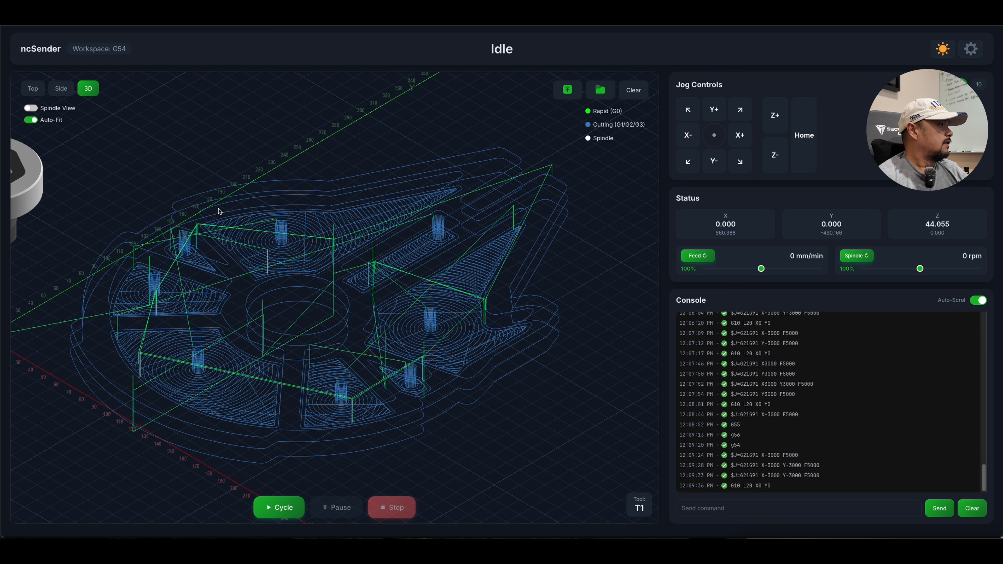
click(292, 513)
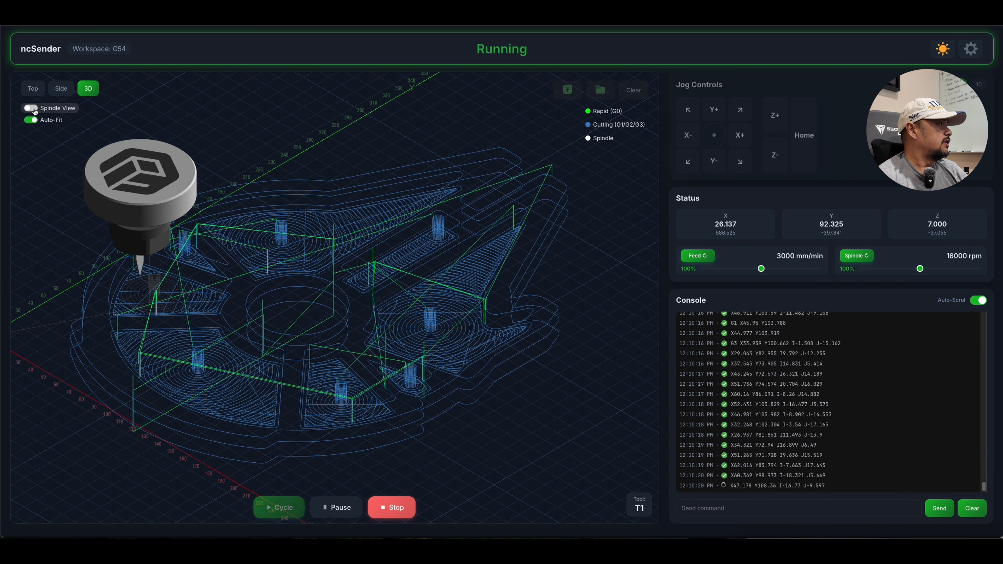
Turn on Spindle View and watch the running job in the 3D and side views, with Auto-Fit off and on.
click(31, 108)
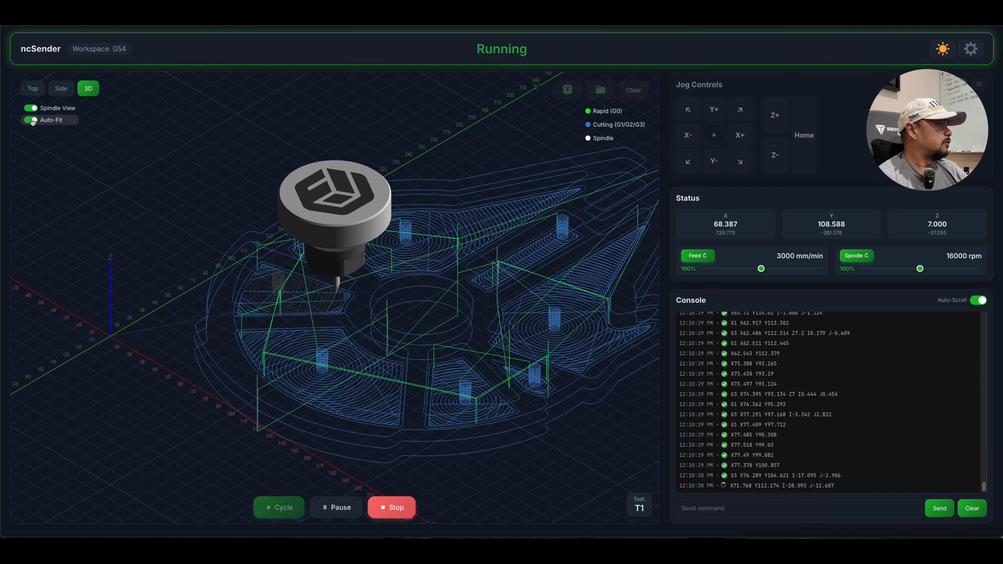
click(31, 120)
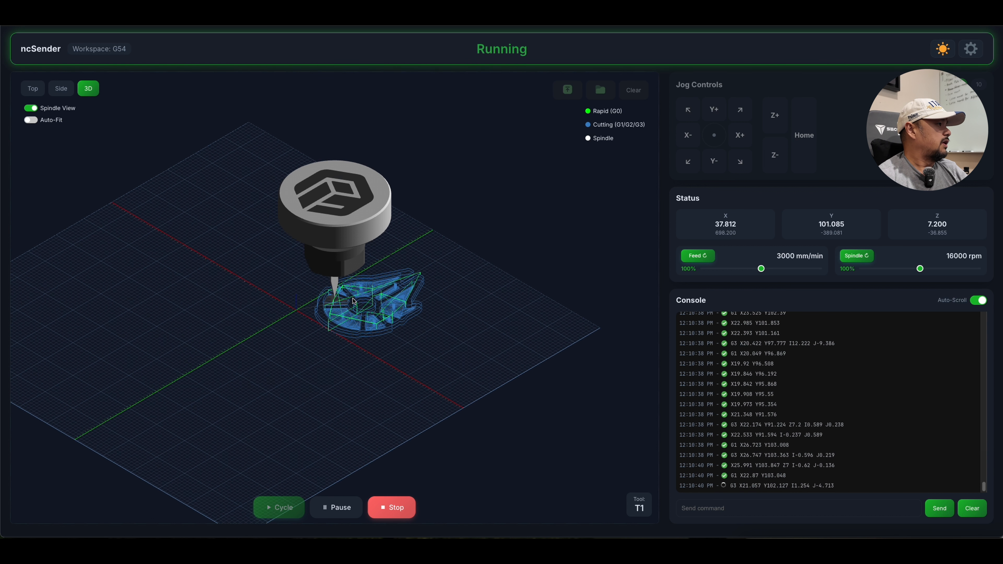
click(65, 92)
click(33, 120)
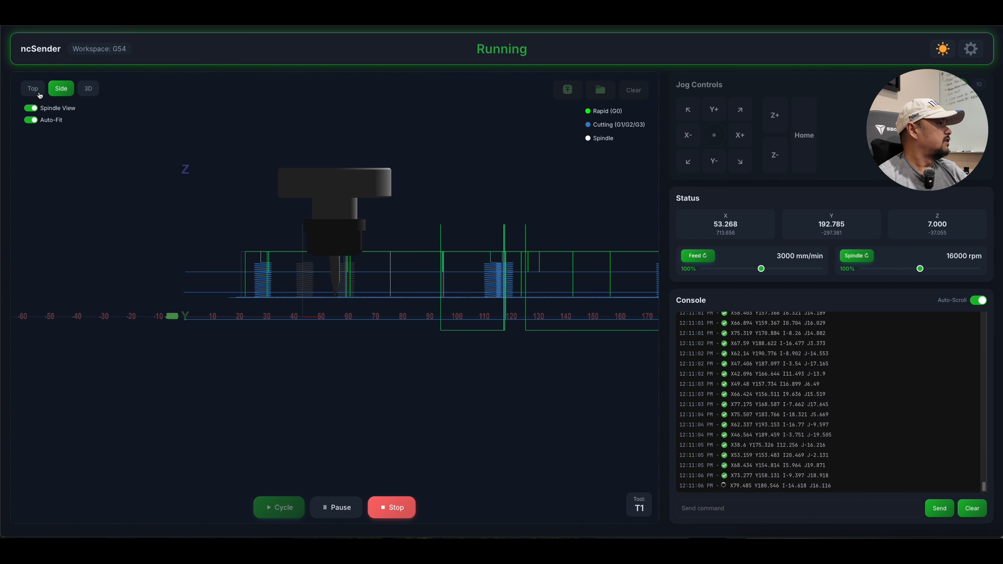
View the running job from the top, turn off Spindle View and return to the 3D view.
click(39, 94)
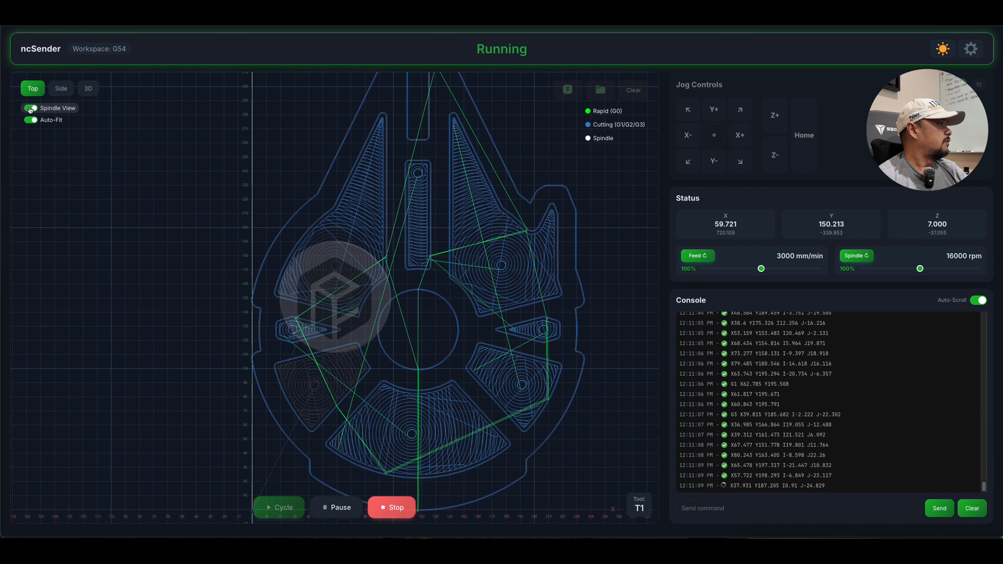
click(30, 108)
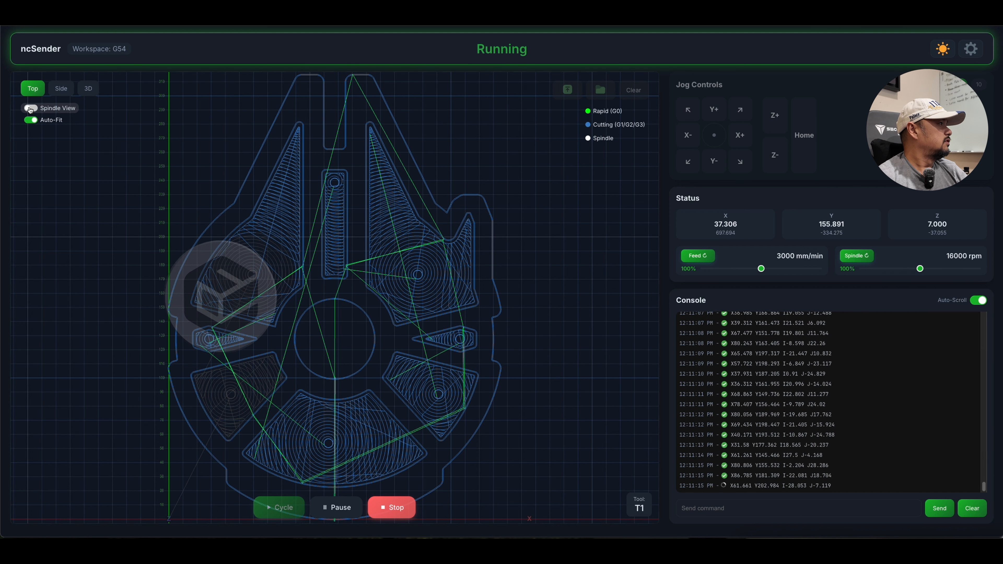
click(91, 91)
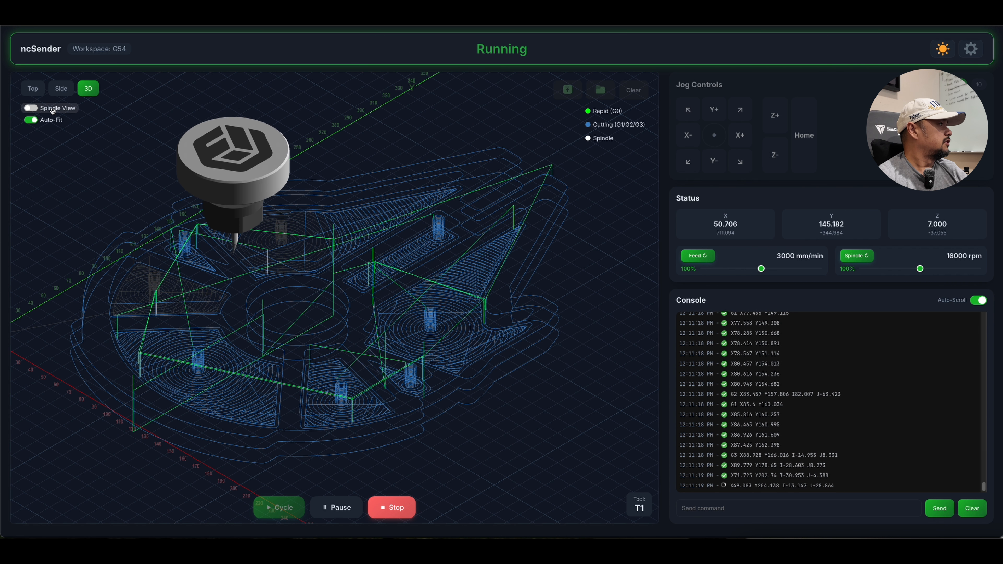
click(33, 111)
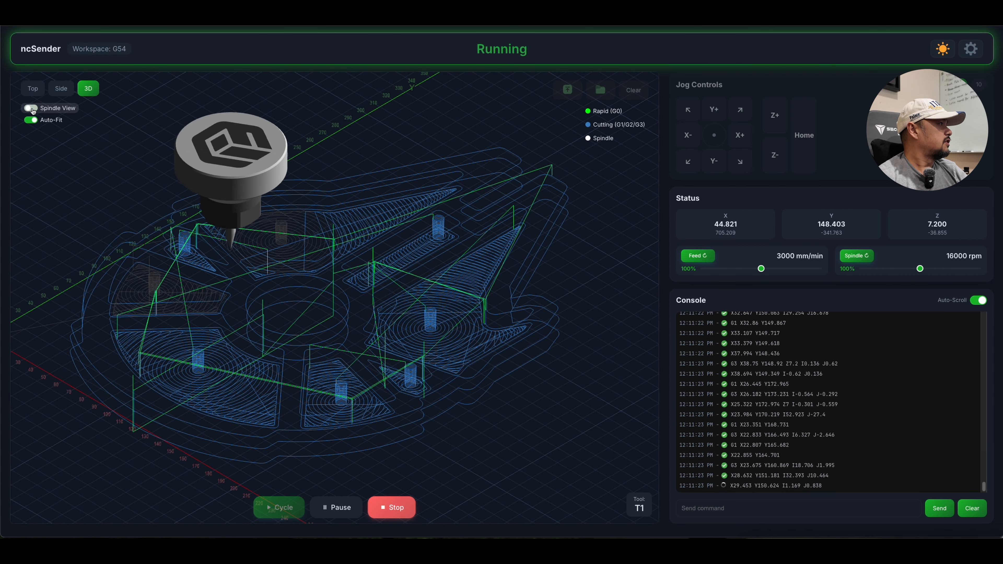
click(31, 109)
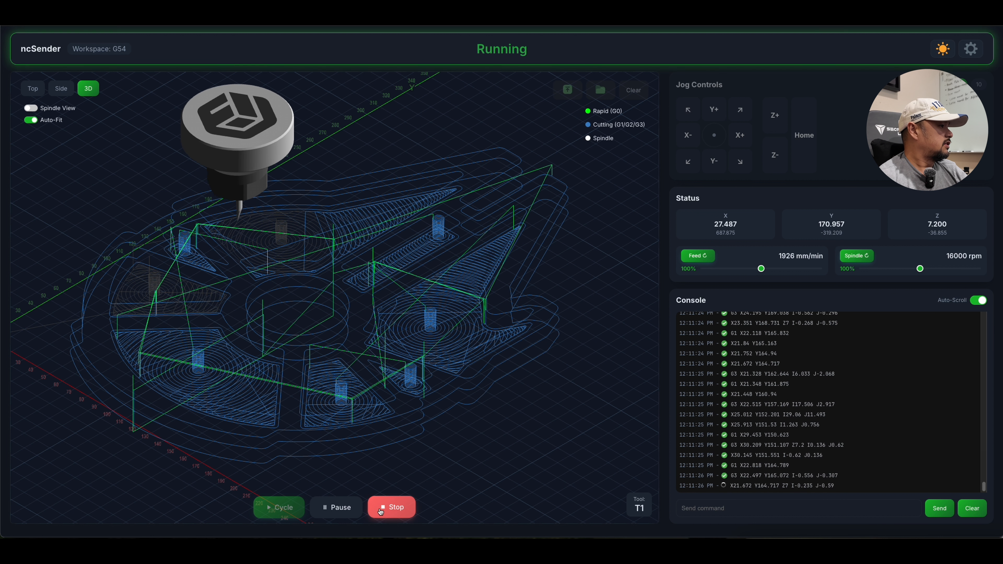
Stop the running job.
click(357, 511)
click(393, 507)
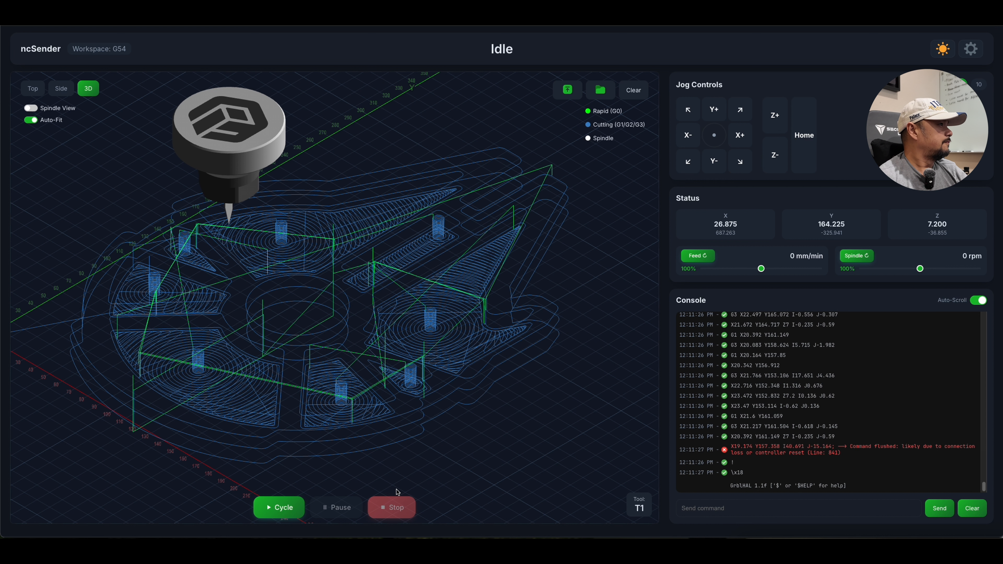
click(568, 90)
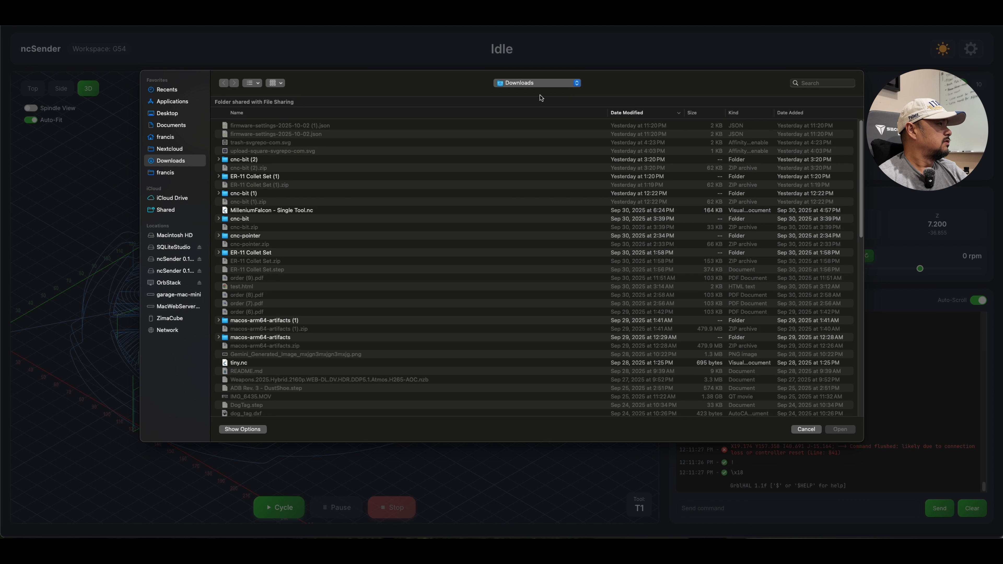
click(808, 430)
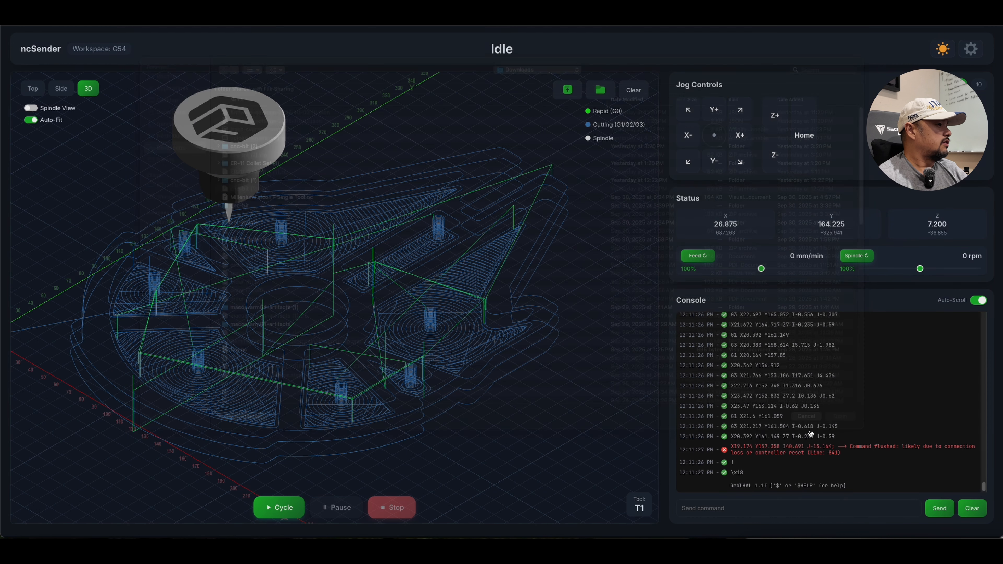
click(568, 90)
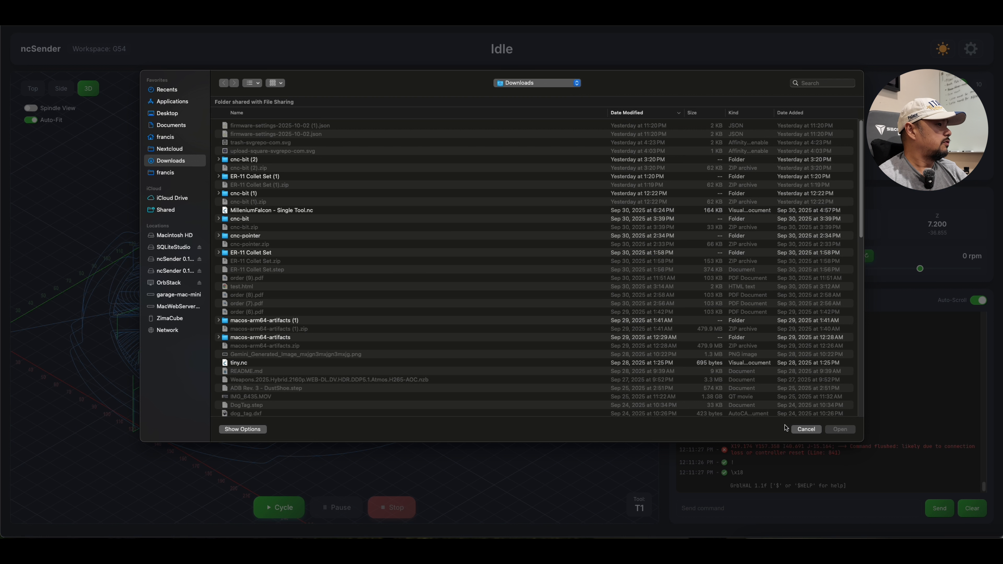
click(806, 430)
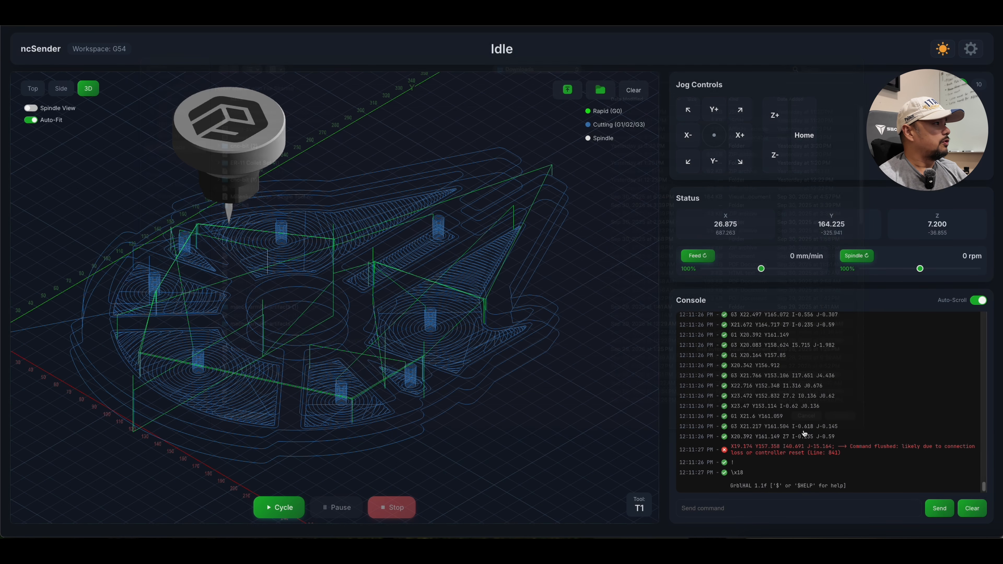
key(super+l)
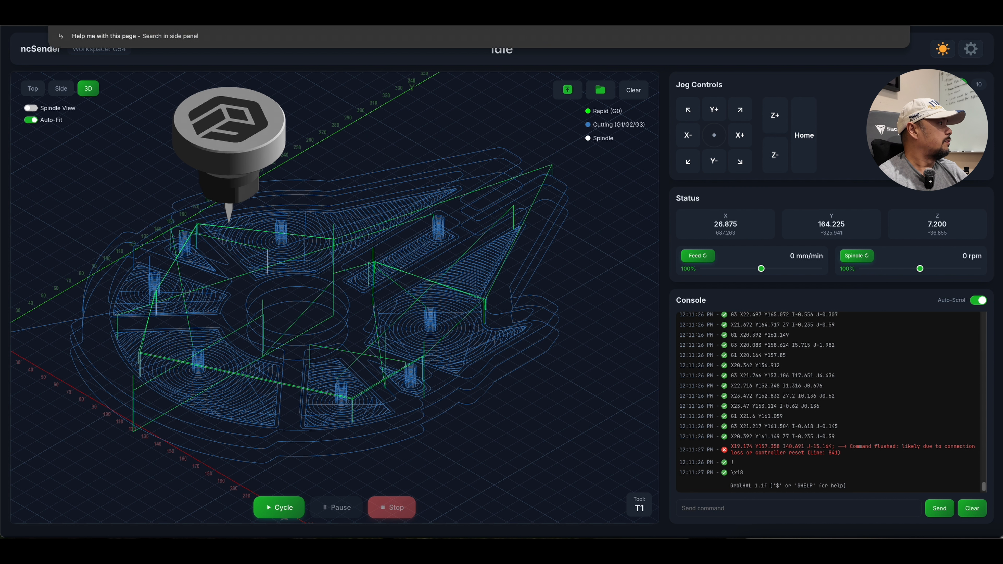
click(346, 114)
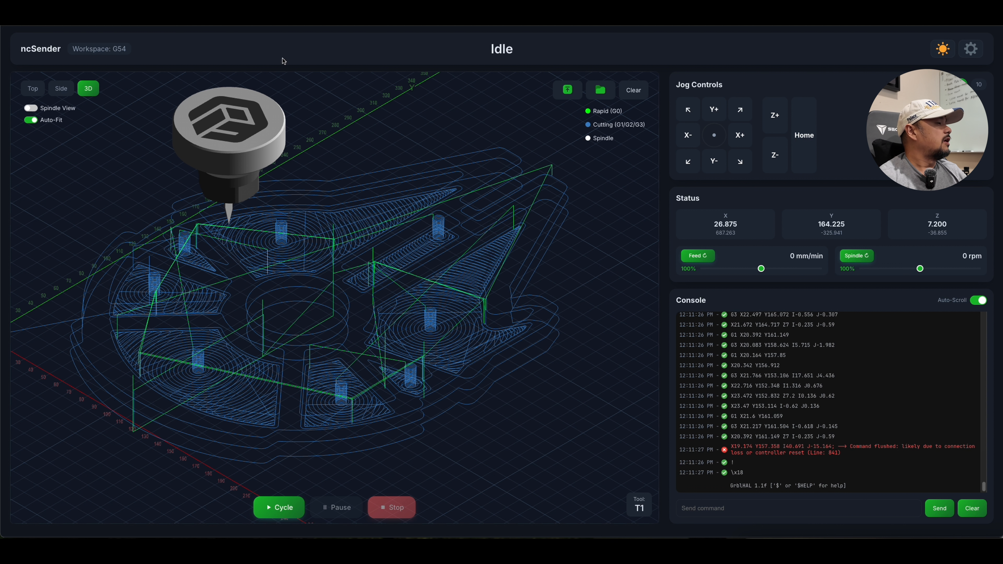
Upload the G-code file MilleniumFalcon - Single Tool.nc from the Downloads folder.
click(567, 91)
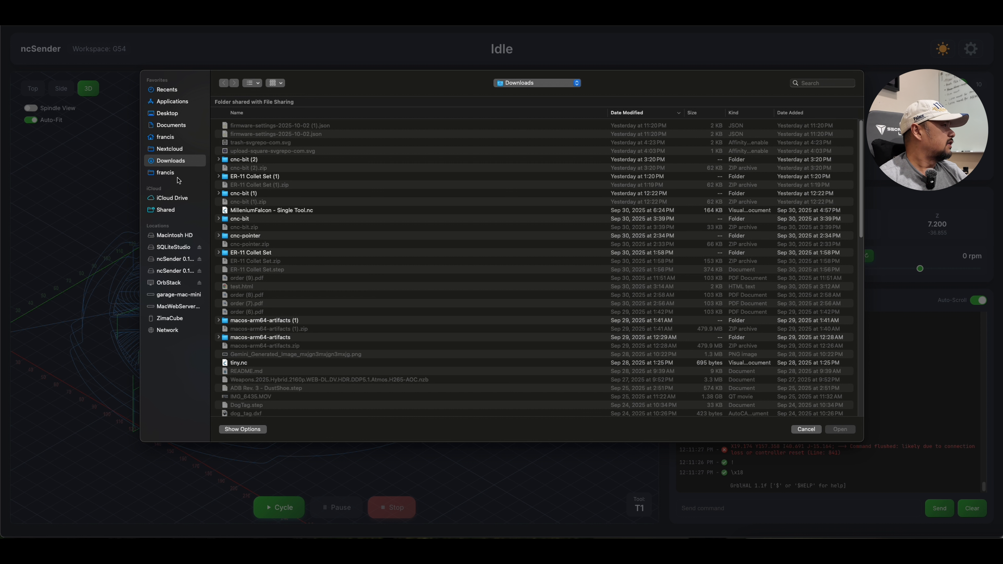
click(179, 151)
click(181, 162)
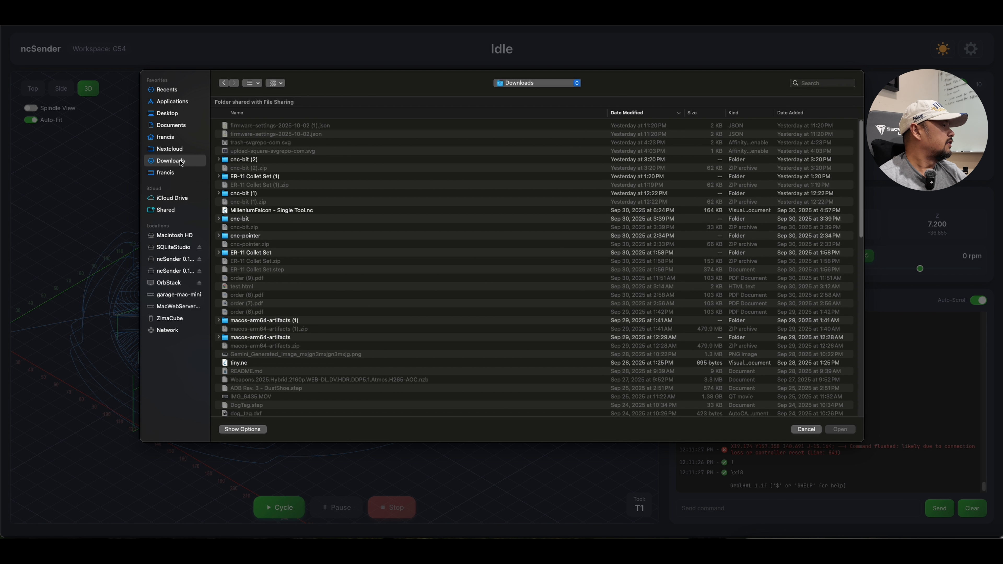
double_click(302, 210)
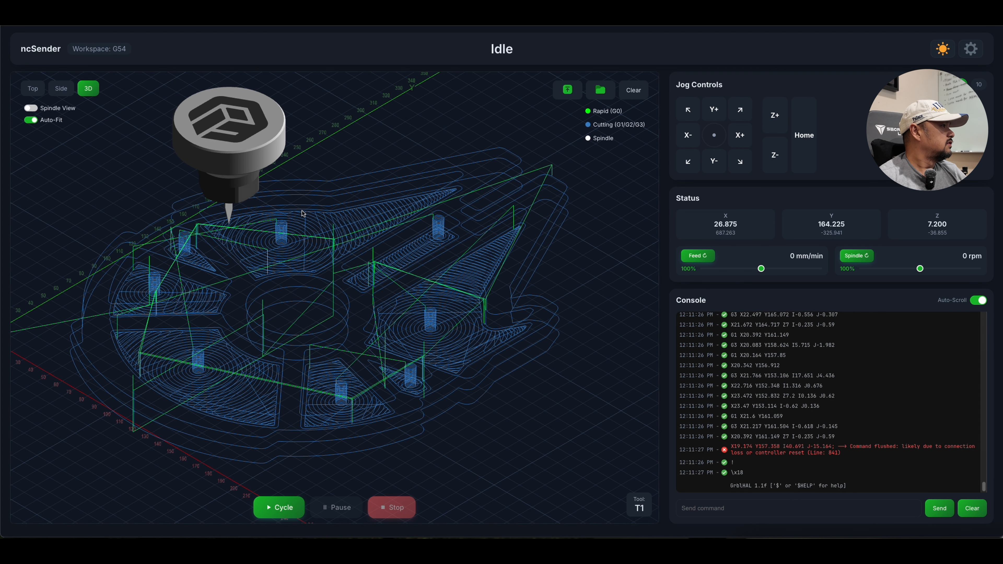
Upload the G-code file Falcon-Quick.nc from the cnc folder on ZimaCube, and reload the interface.
click(568, 90)
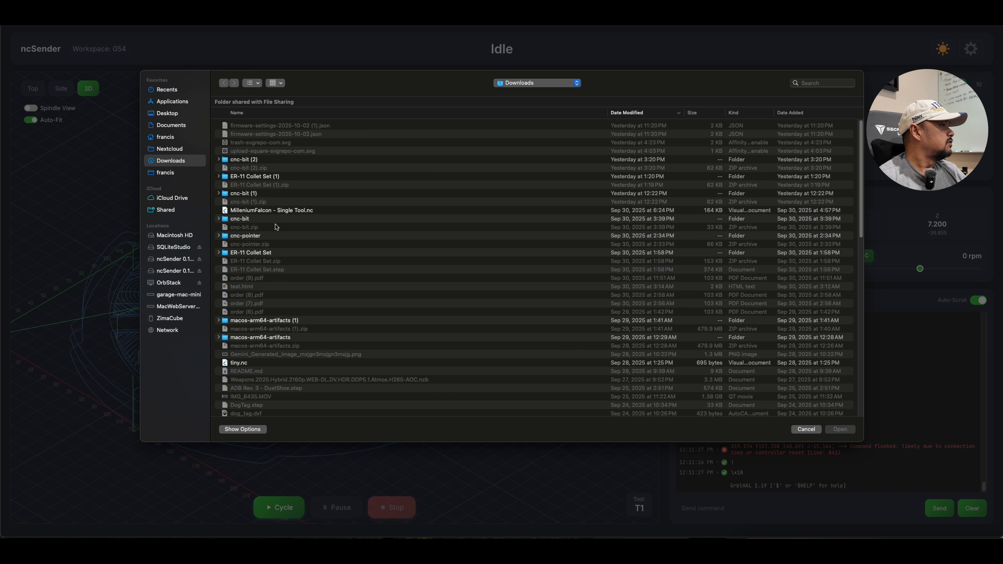
scroll(285, 328, down, 3)
scroll(280, 336, down, 2)
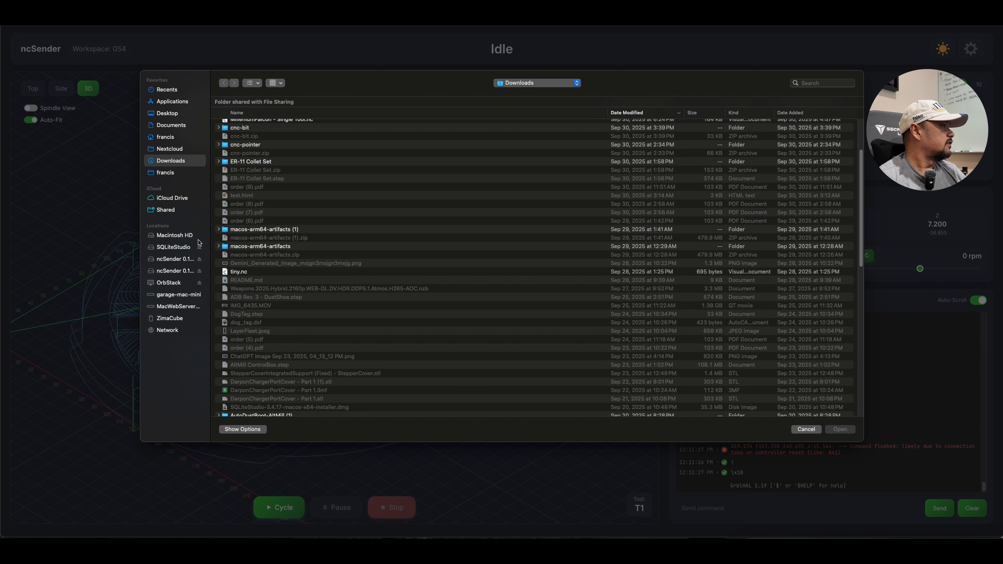
click(171, 322)
double_click(245, 129)
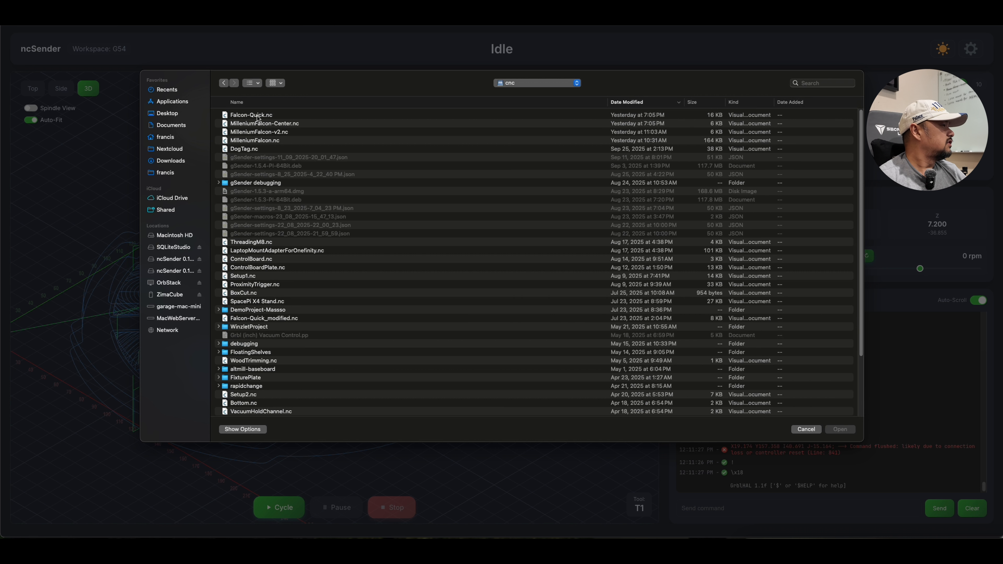
double_click(257, 115)
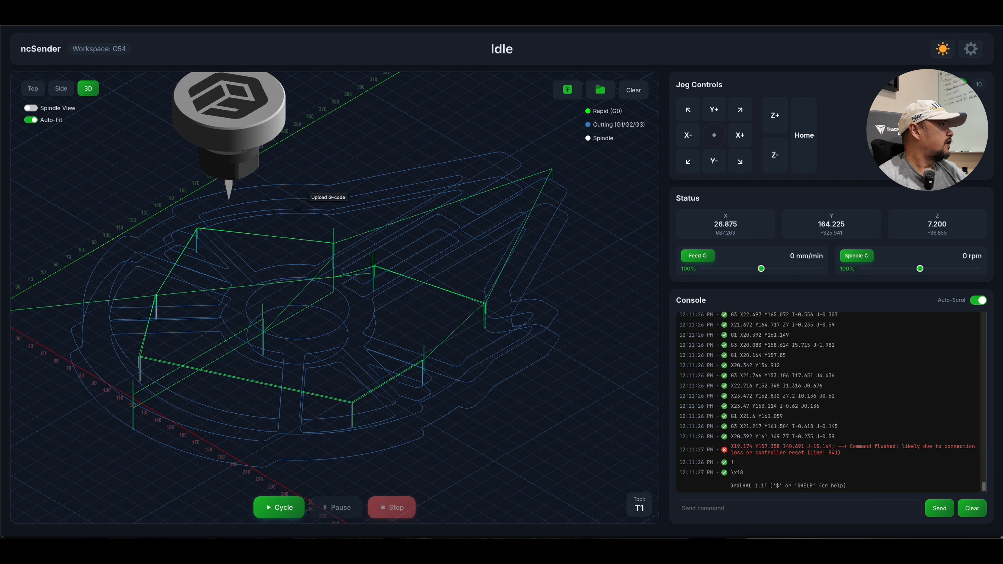
key(super+r)
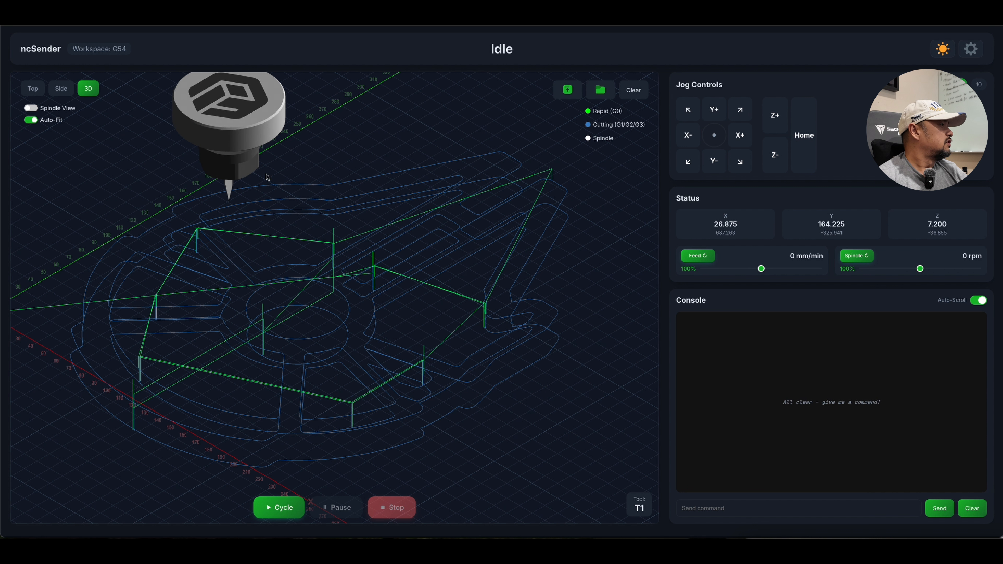
Clear the loaded program from the visualizer and load Falcon-Quick.nc from the File Manager.
click(633, 90)
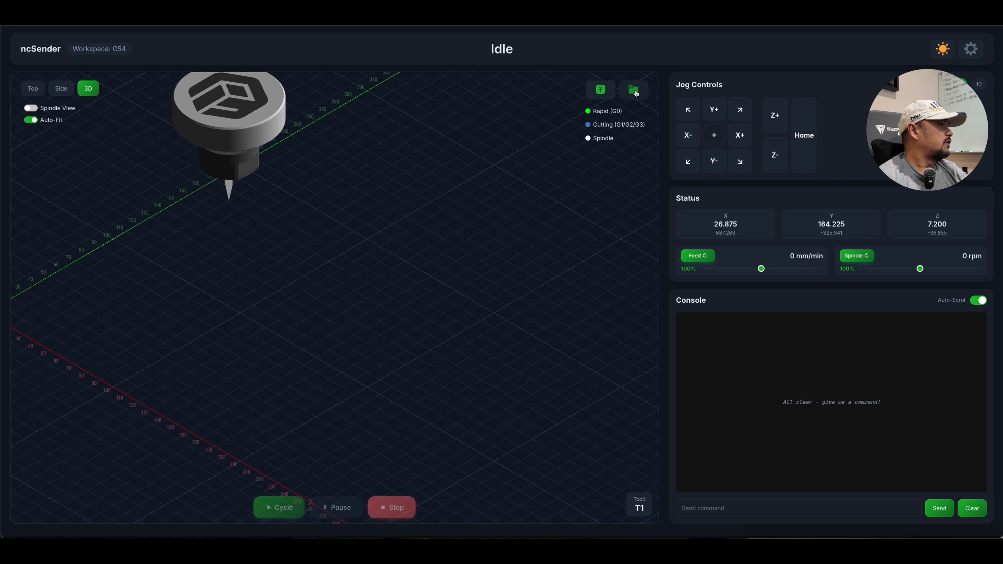
click(634, 91)
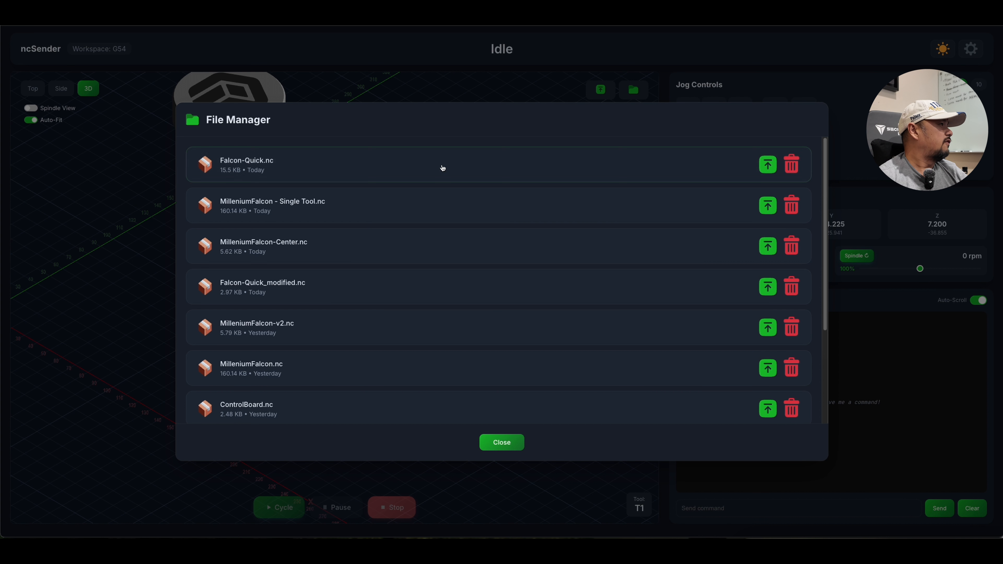
scroll(387, 280, down, 1)
scroll(386, 279, down, 2)
scroll(387, 279, up, 3)
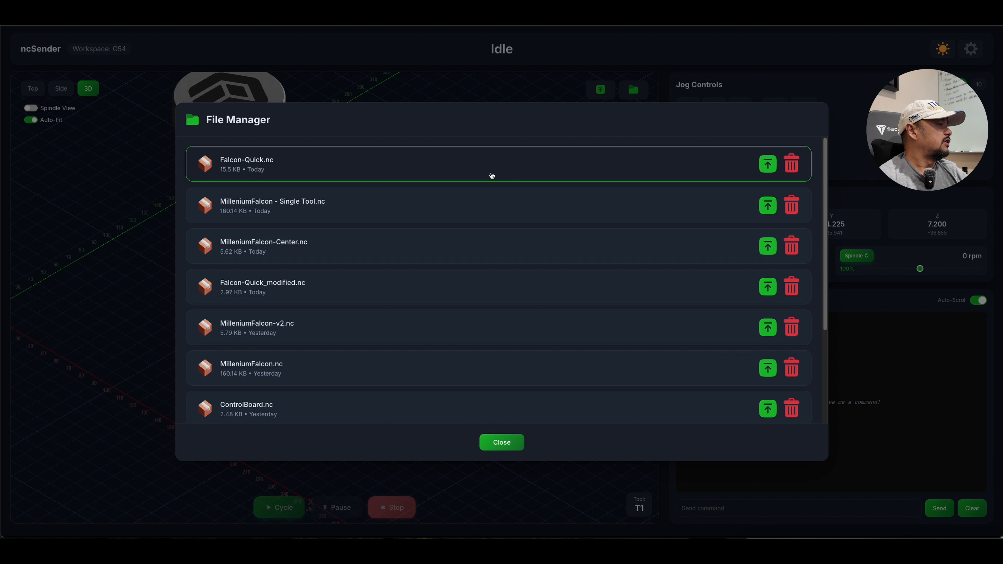
click(492, 175)
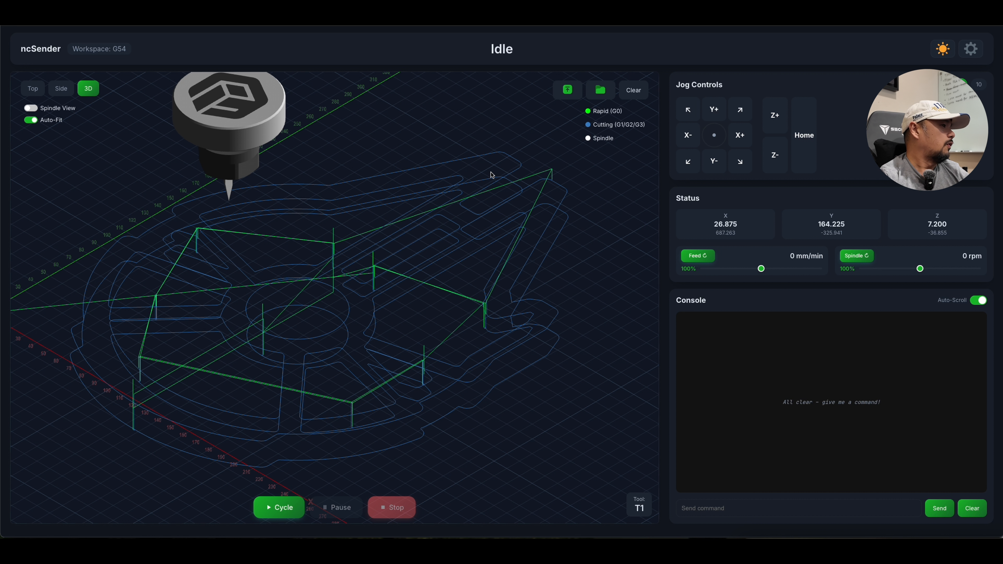
Delete ControlBoard.nc in the File Manager and close the File Manager.
click(601, 91)
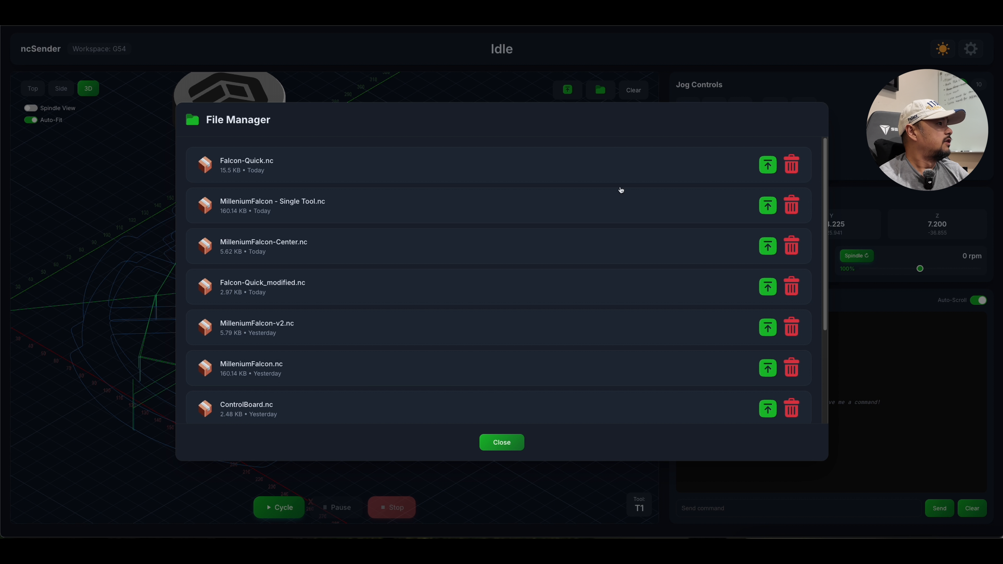
scroll(590, 340, down, 3)
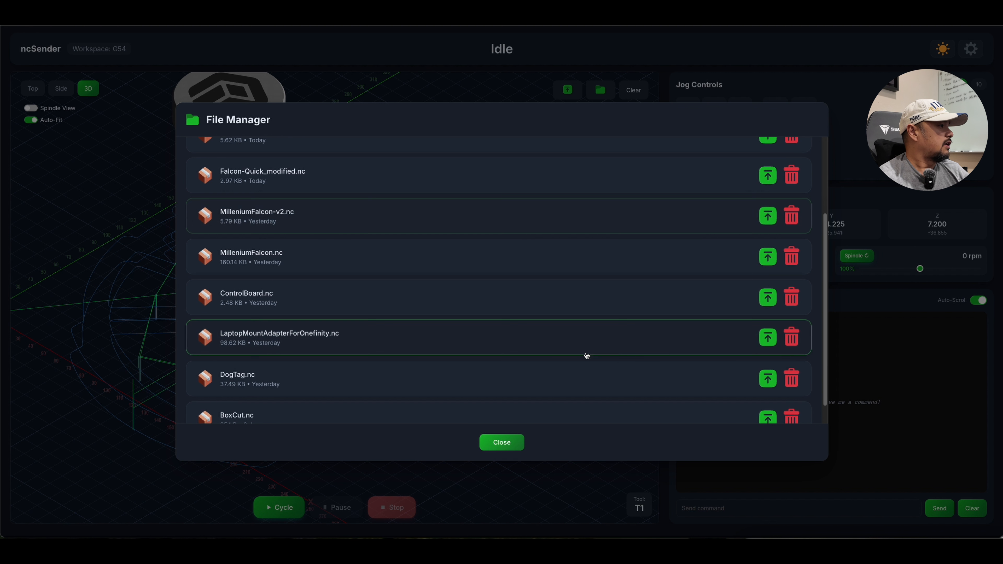
click(791, 297)
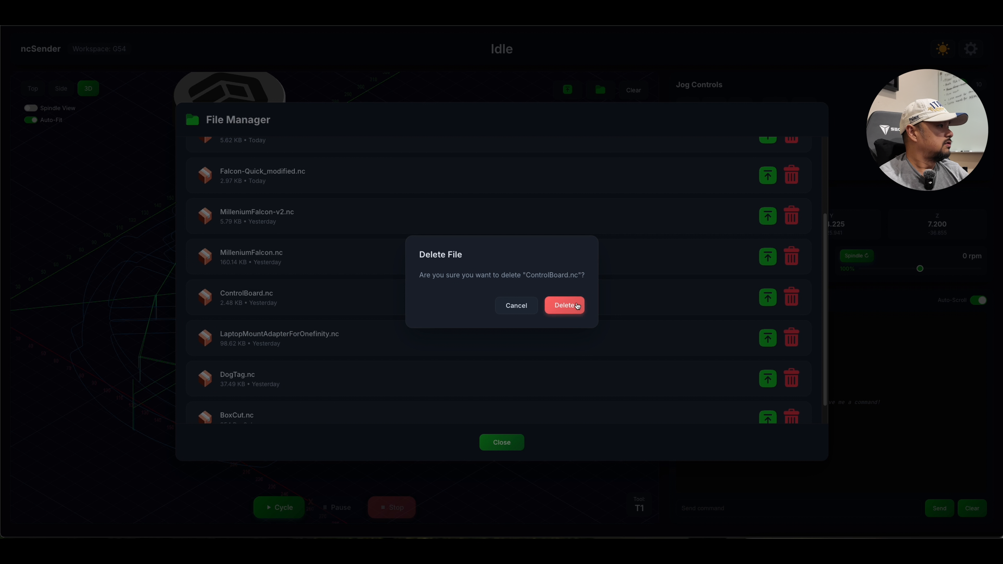
click(577, 306)
click(507, 442)
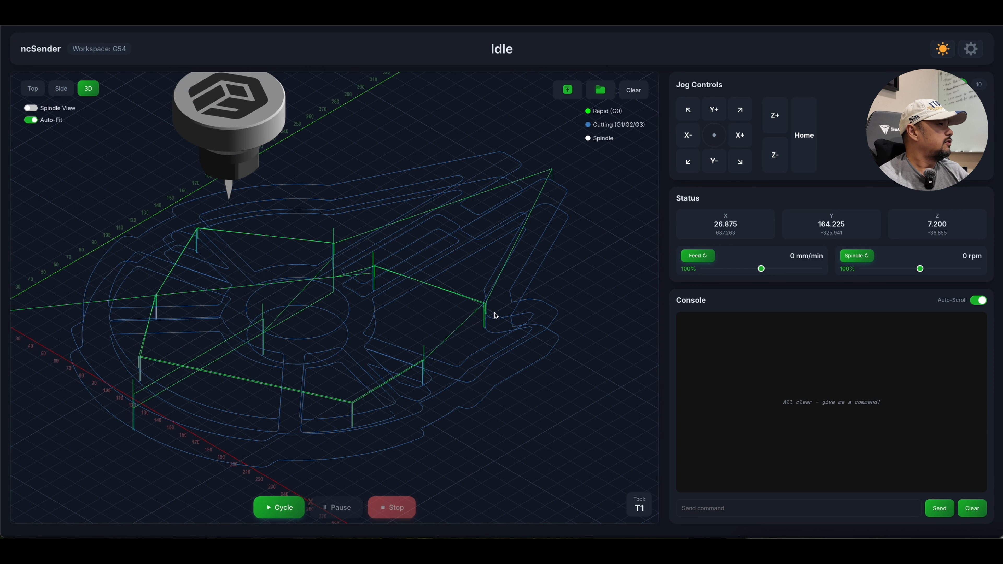
Switch to the light theme, inspect the toolpath and spindle from several angles, and return to the dark theme.
click(943, 52)
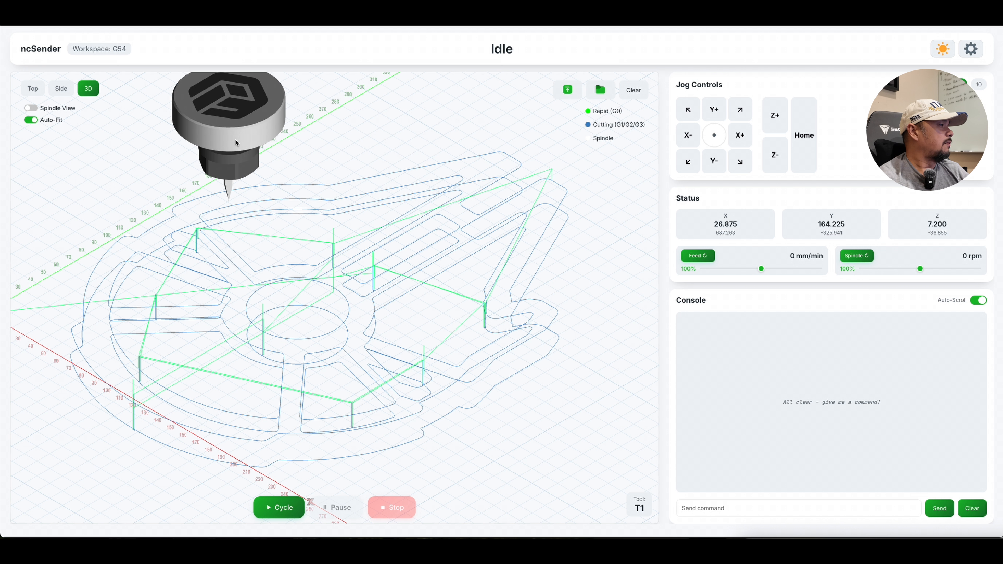
click(944, 51)
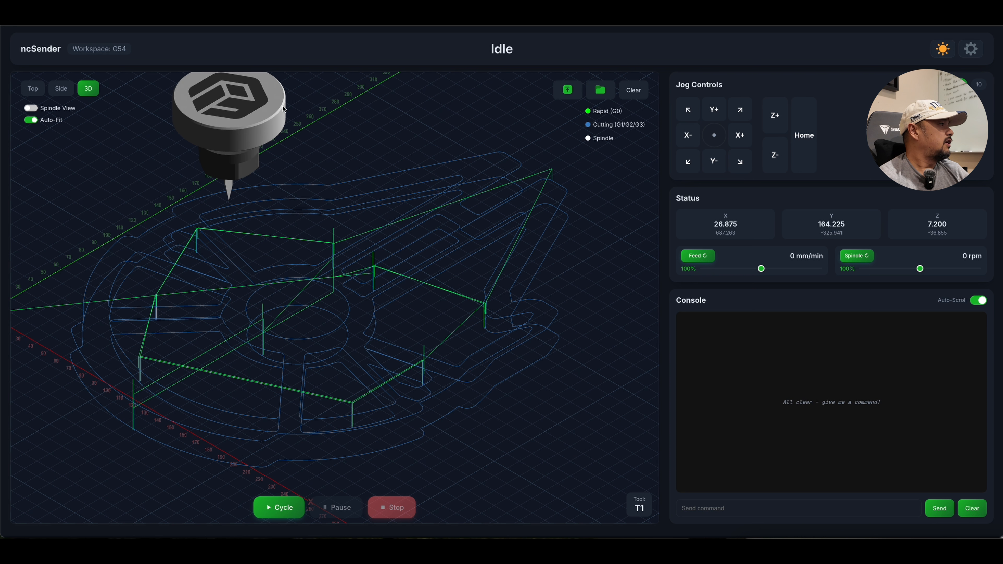
click(939, 51)
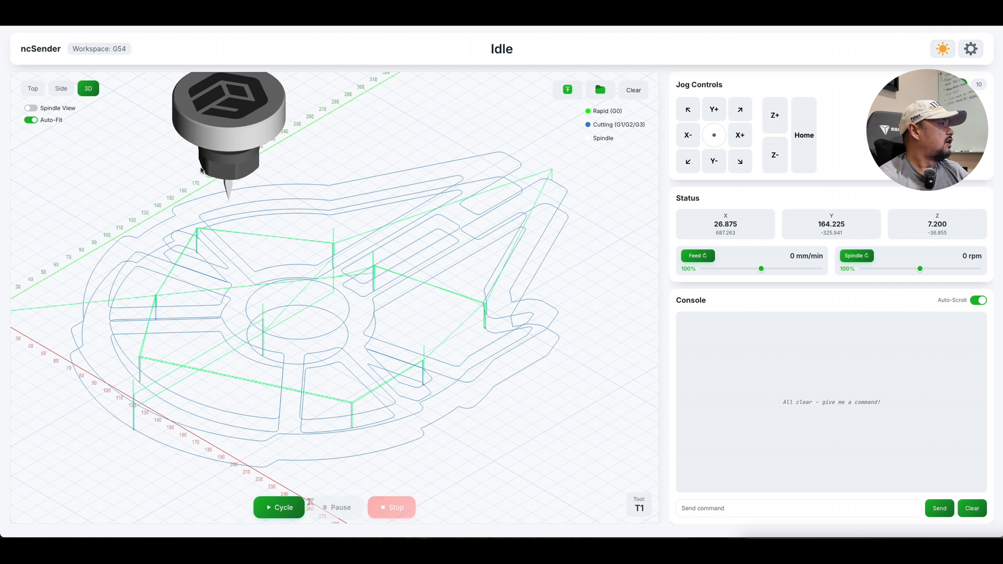
drag(262, 166, 270, 222)
drag(165, 206, 209, 189)
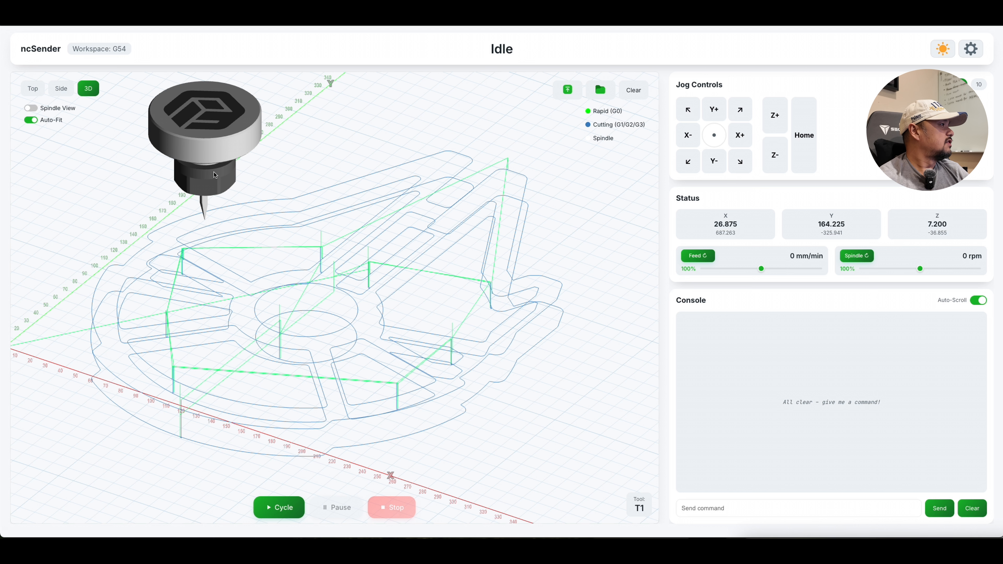
drag(240, 182, 267, 188)
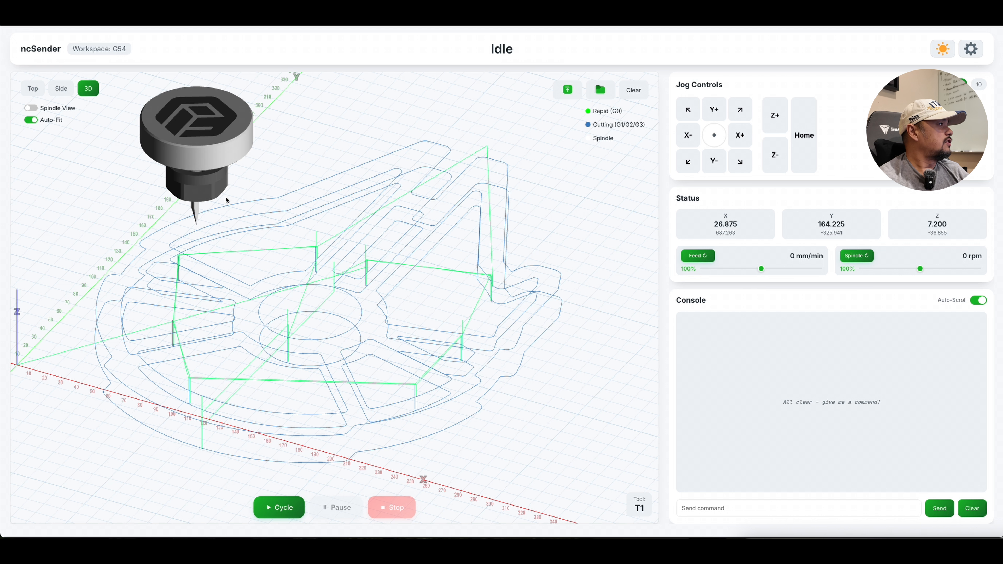
drag(237, 201, 277, 184)
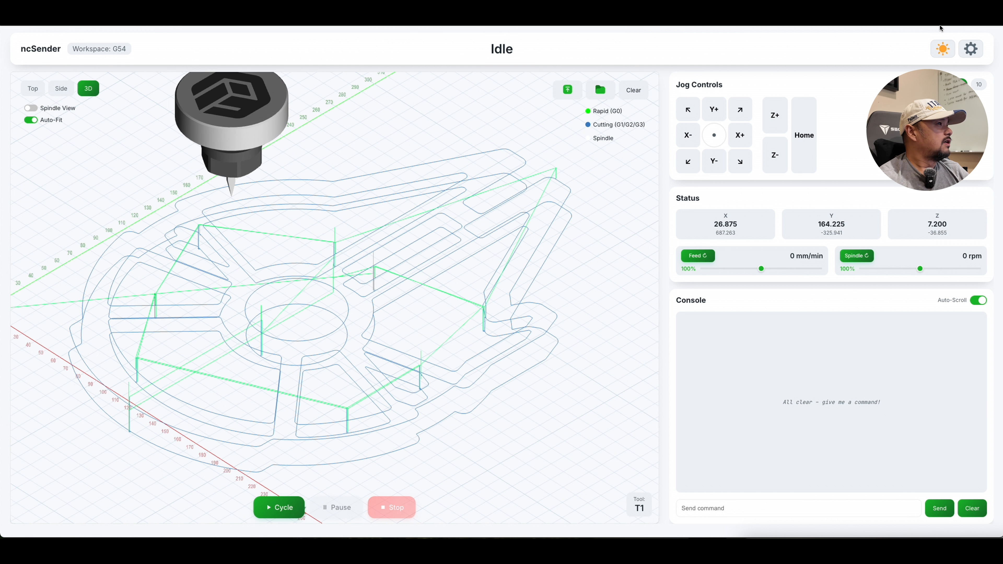
click(942, 50)
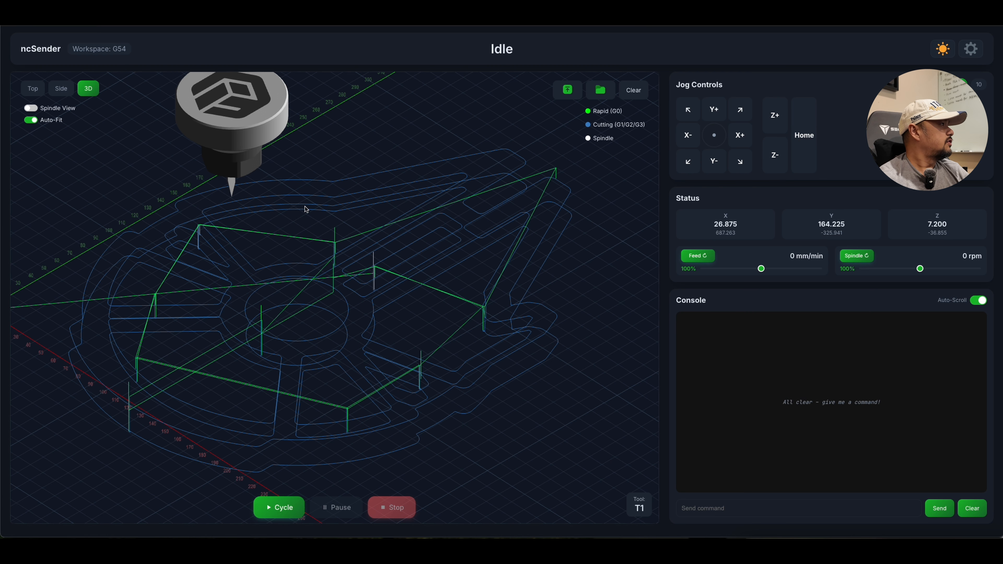
Hide the spindle, cutting moves and rapid moves in the visualizer, and show all three again.
scroll(307, 207, down, 5)
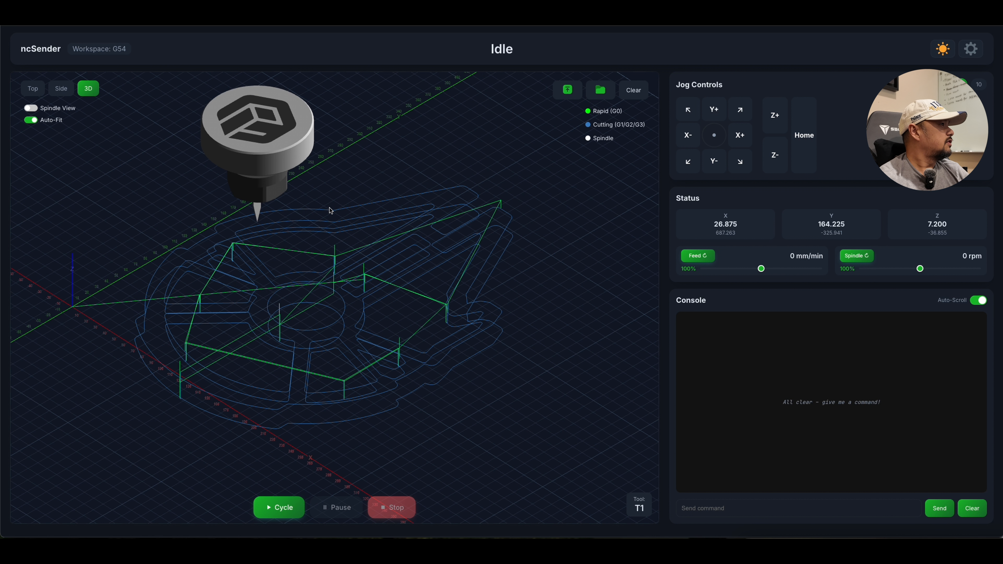
click(595, 140)
click(597, 125)
click(602, 115)
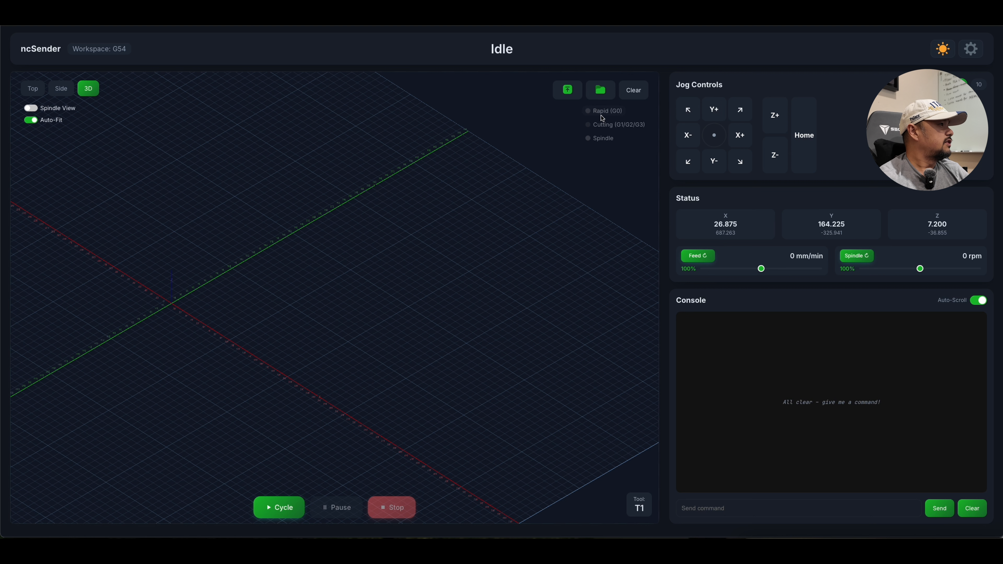
click(604, 112)
click(602, 126)
click(602, 138)
Isolate the cutting moves by hiding the rapid moves and the spindle, and restore both in the visualizer.
click(602, 125)
click(602, 111)
click(603, 125)
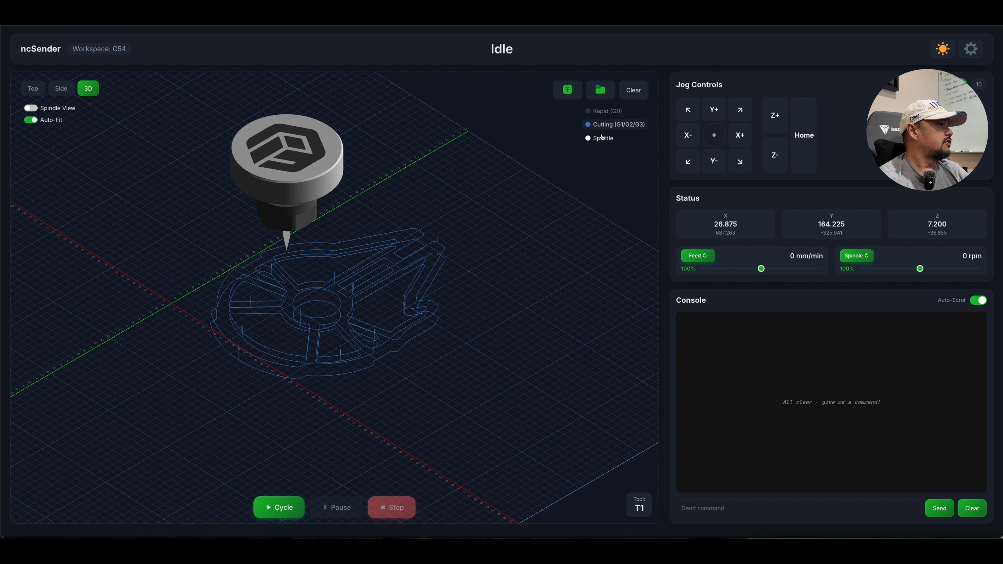
click(601, 139)
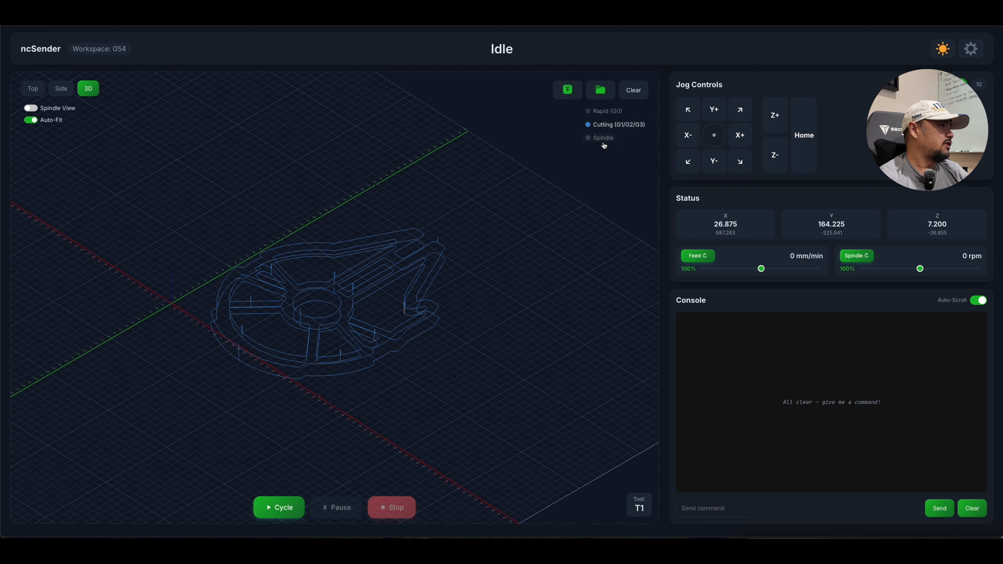
click(601, 139)
click(607, 112)
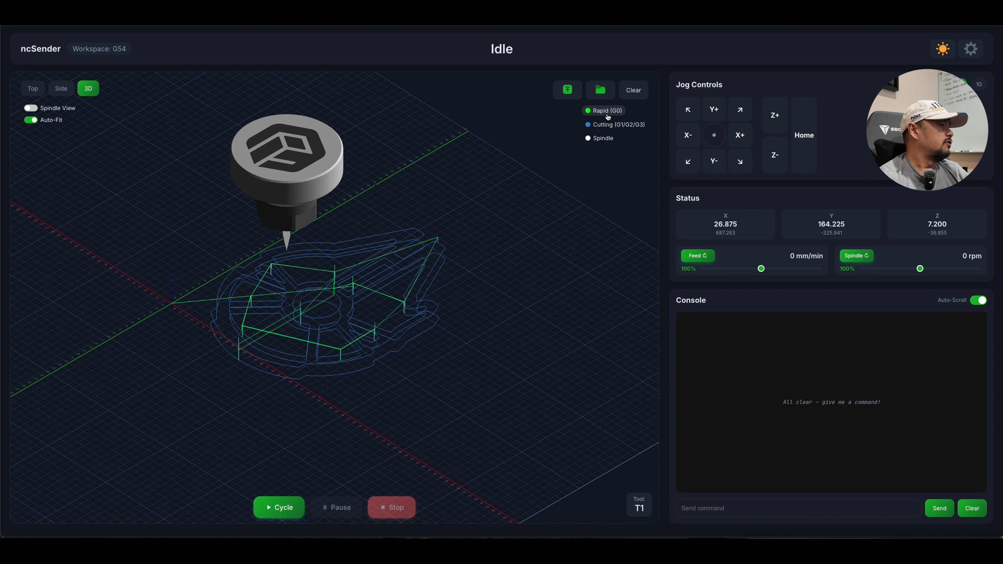
click(609, 116)
click(608, 116)
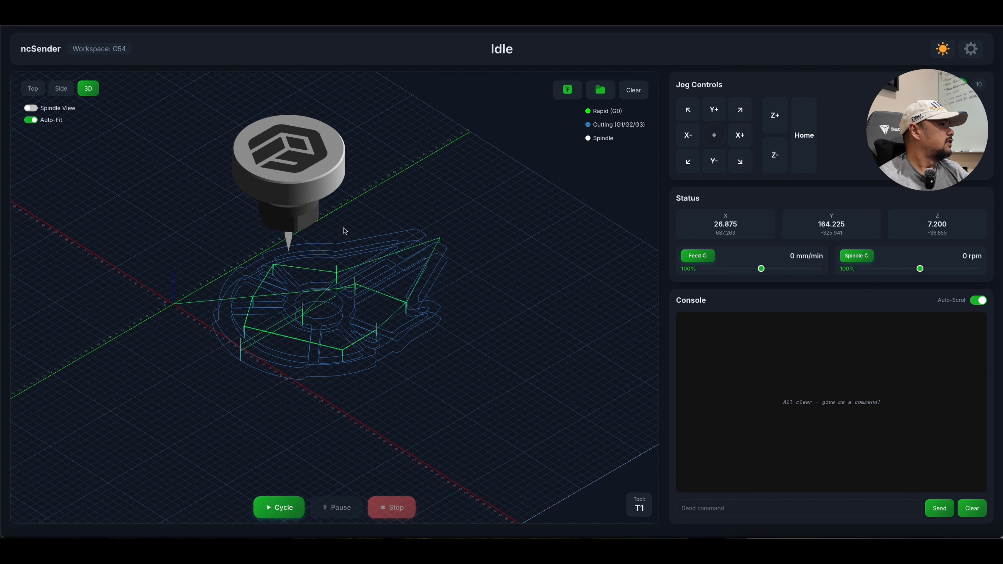